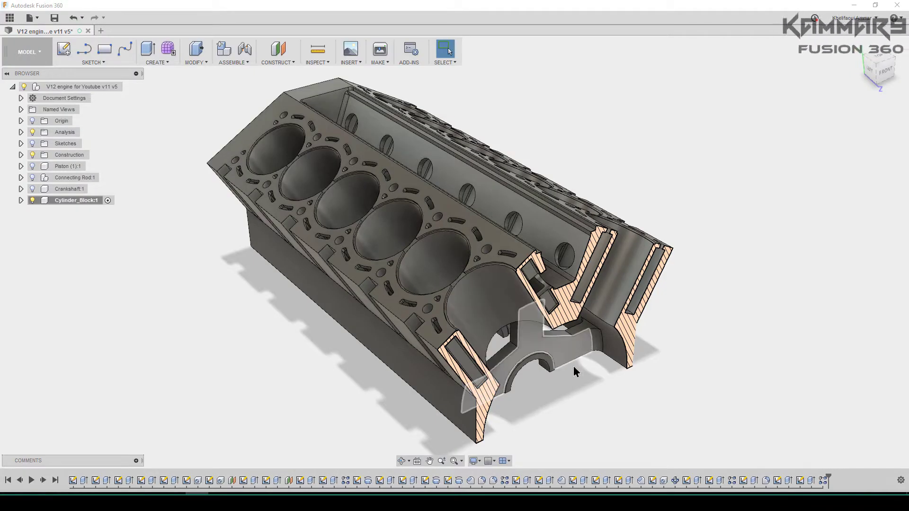
Step: Turn off the Analysis section view so the full uncut V12 block is visible
{"action": "scroll", "coordinate": [574, 371], "scroll_direction": "down", "scroll_amount": 3}
{"action": "mouse_move", "coordinate": [330, 284]}
{"action": "middle_mouse_down", "text": "shift"}
{"action": "mouse_move", "coordinate": [265, 264]}
{"action": "mouse_move", "coordinate": [372, 349]}
{"action": "mouse_move", "coordinate": [353, 322]}
{"action": "mouse_move", "coordinate": [331, 342]}
{"action": "mouse_move", "coordinate": [338, 293]}
{"action": "middle_mouse_up", "text": "shift"}
{"action": "left_click", "coordinate": [864, 56]}
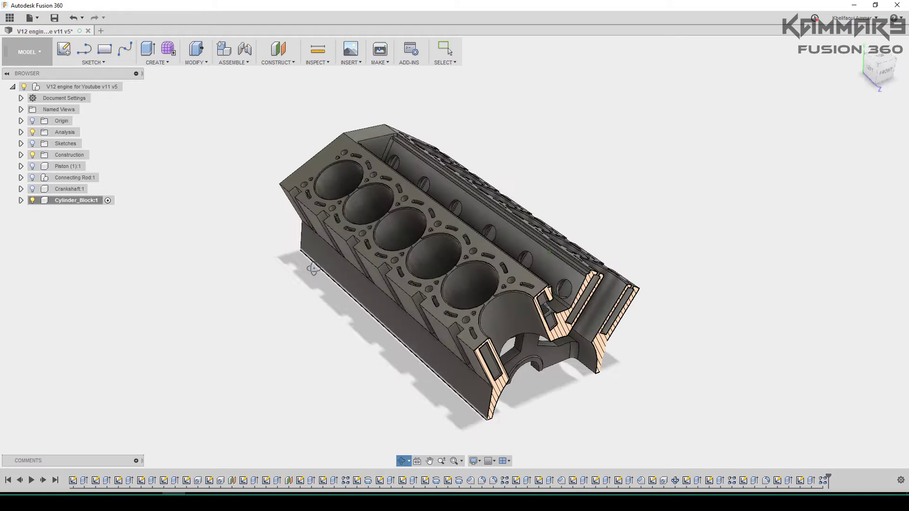
{"action": "left_click", "coordinate": [32, 132]}
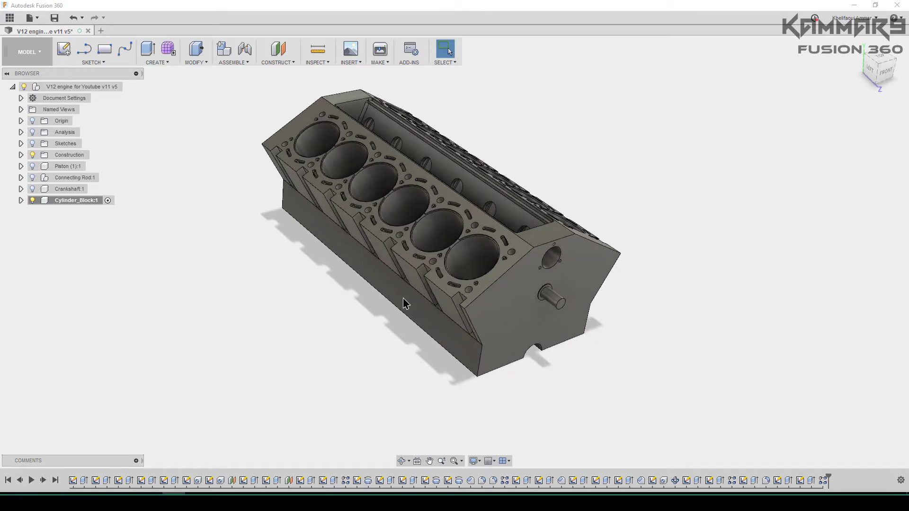
{"action": "middle_click_drag", "start_coordinate": [416, 309], "coordinate": [420, 301], "text": "shift"}
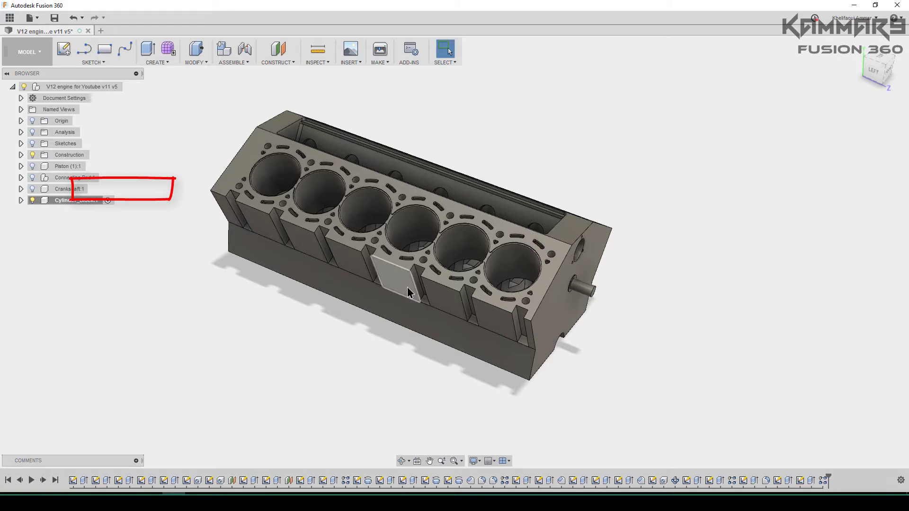
{"action": "scroll", "coordinate": [476, 310], "scroll_direction": "up", "scroll_amount": 3}
{"action": "scroll", "coordinate": [476, 309], "scroll_direction": "up", "scroll_amount": 3}
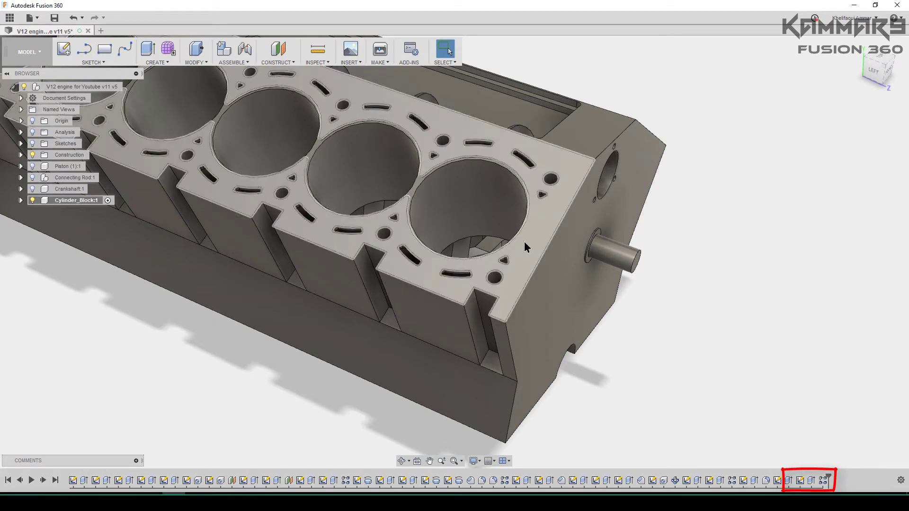
Step: Start a new sketch on the cylinder block's top deck face
{"action": "left_click", "coordinate": [524, 242]}
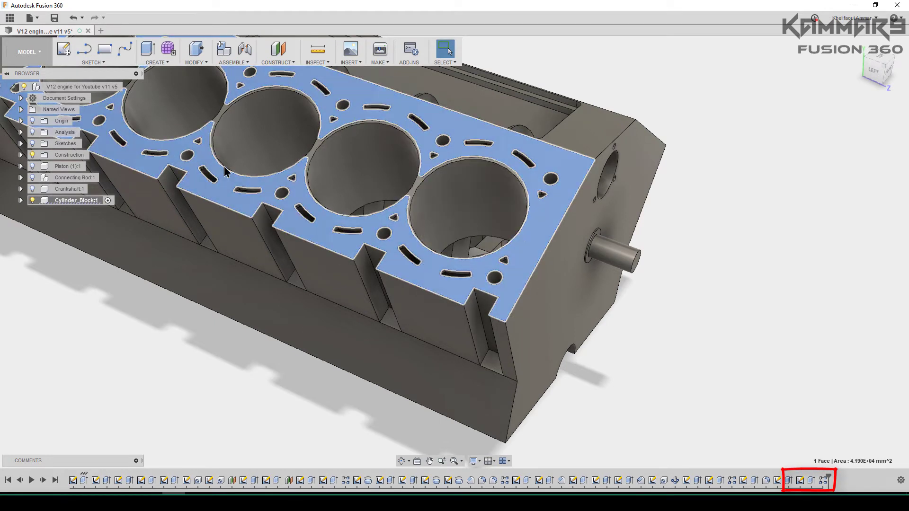
{"action": "left_click", "coordinate": [62, 53]}
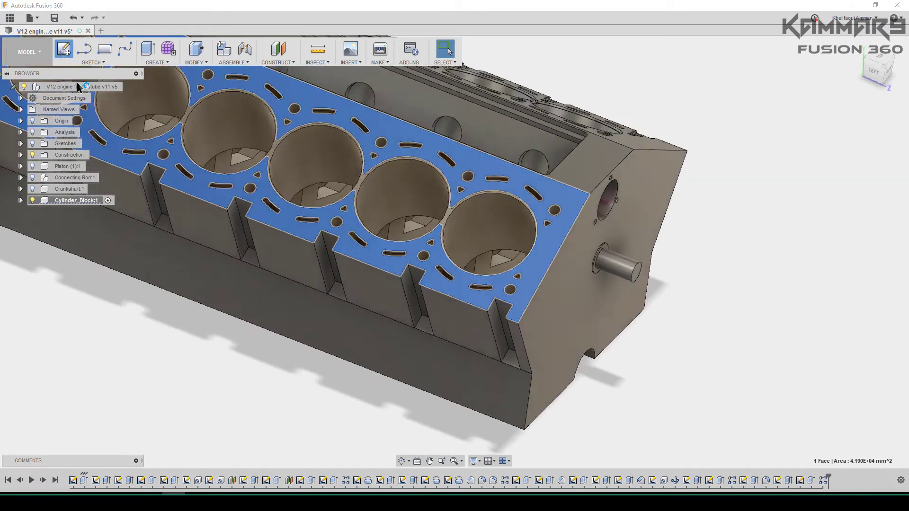
{"action": "scroll", "coordinate": [634, 257], "scroll_direction": "up", "scroll_amount": 6}
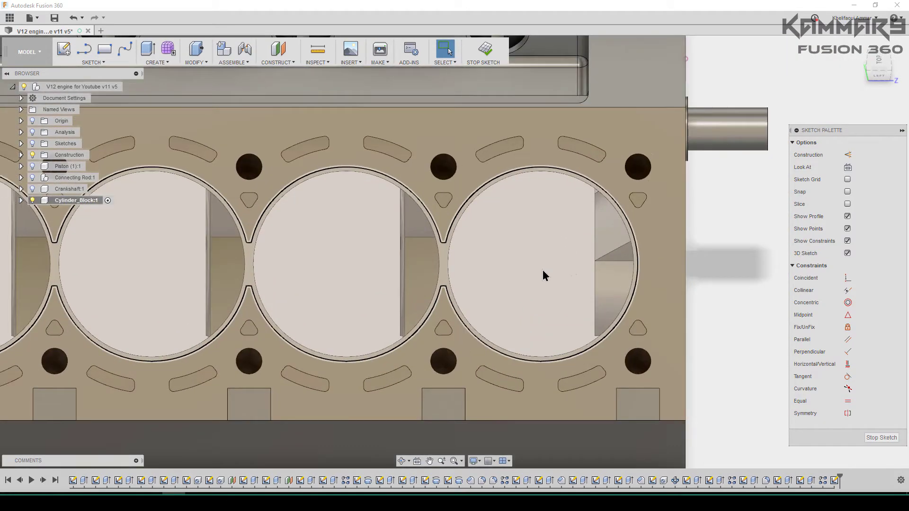
{"action": "key", "text": "c"}
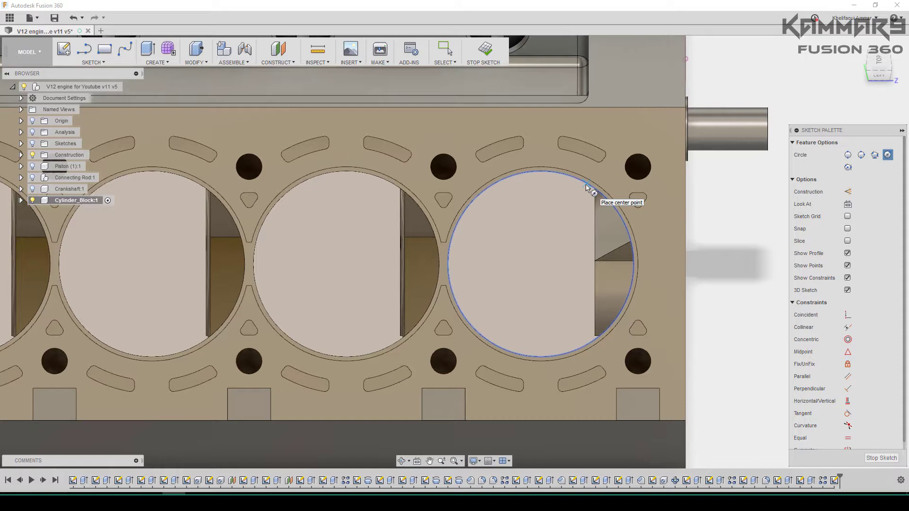
Step: Draw a Ø135 mm circle centred on the end bore and make it construction geometry
{"action": "left_click", "coordinate": [540, 264]}
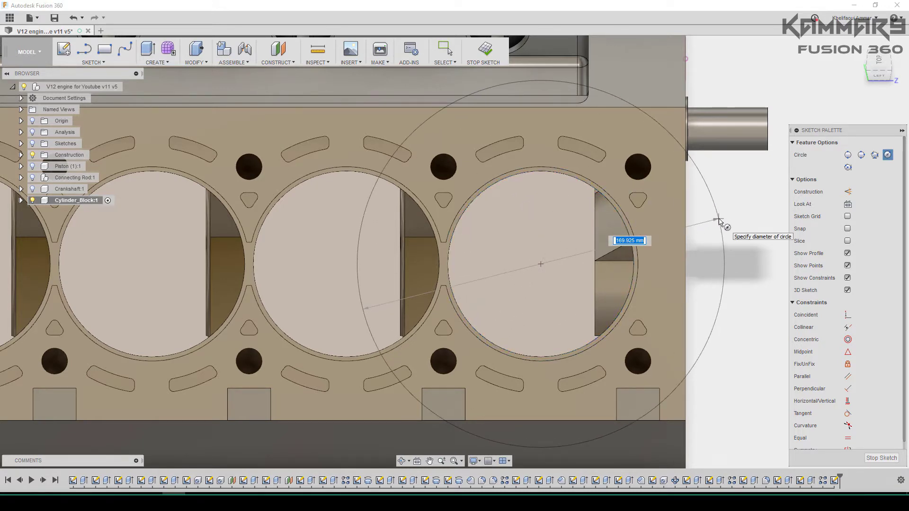
{"action": "type", "text": "135"}
{"action": "key", "text": "Tab"}
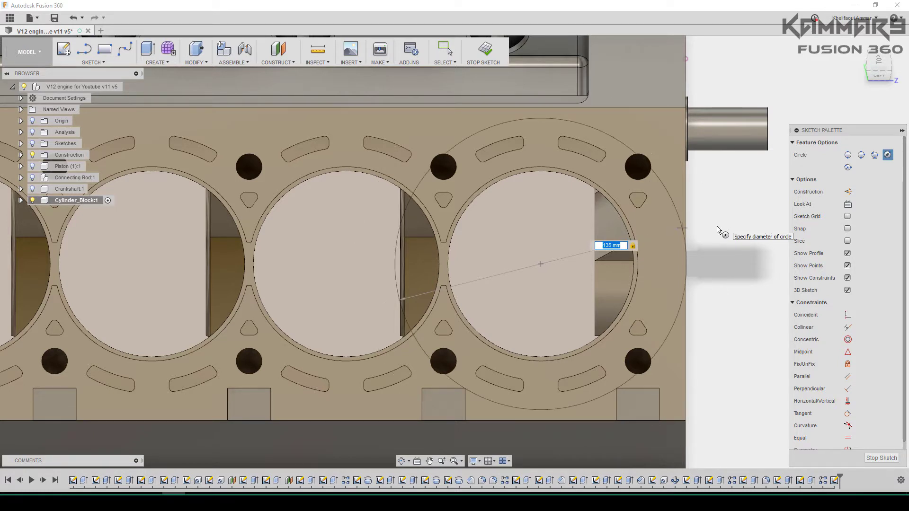
{"action": "key", "text": "Return"}
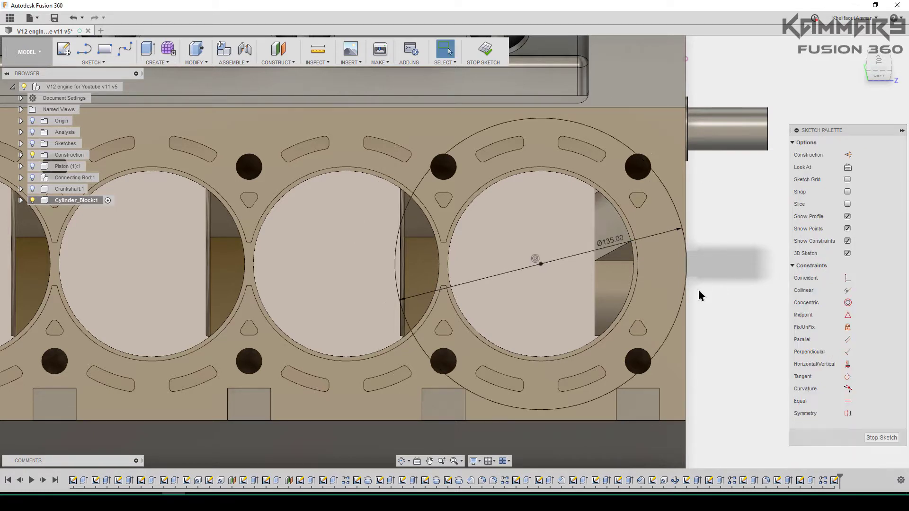
{"action": "left_click", "coordinate": [685, 227]}
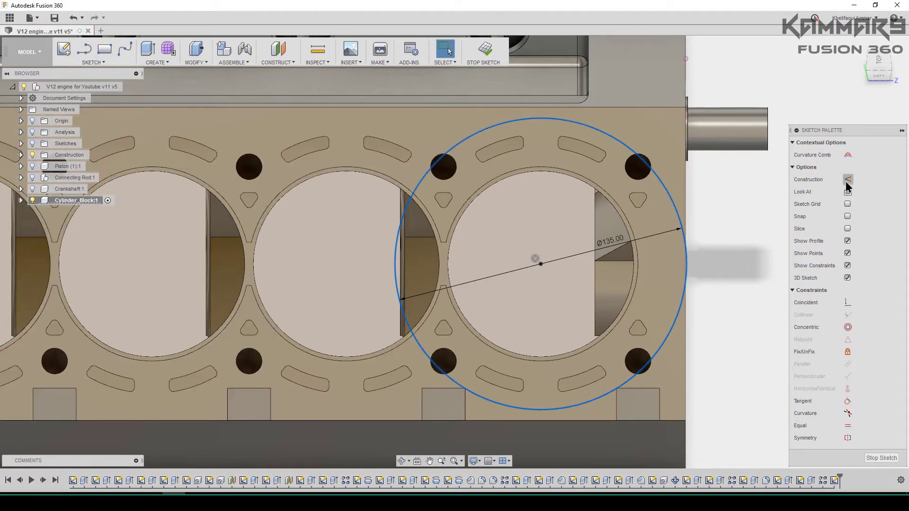
{"action": "left_click", "coordinate": [847, 180]}
{"action": "scroll", "coordinate": [692, 263], "scroll_direction": "down", "scroll_amount": 3}
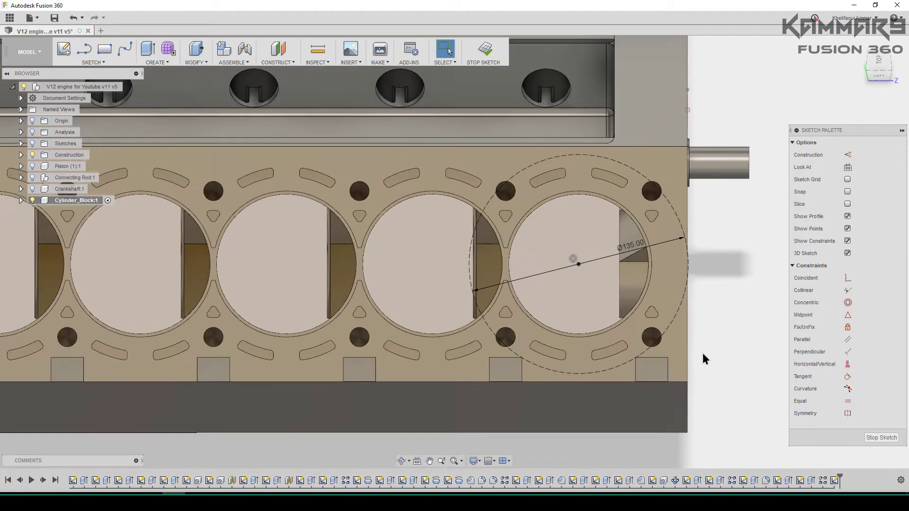
{"action": "scroll", "coordinate": [702, 359], "scroll_direction": "up", "scroll_amount": 1}
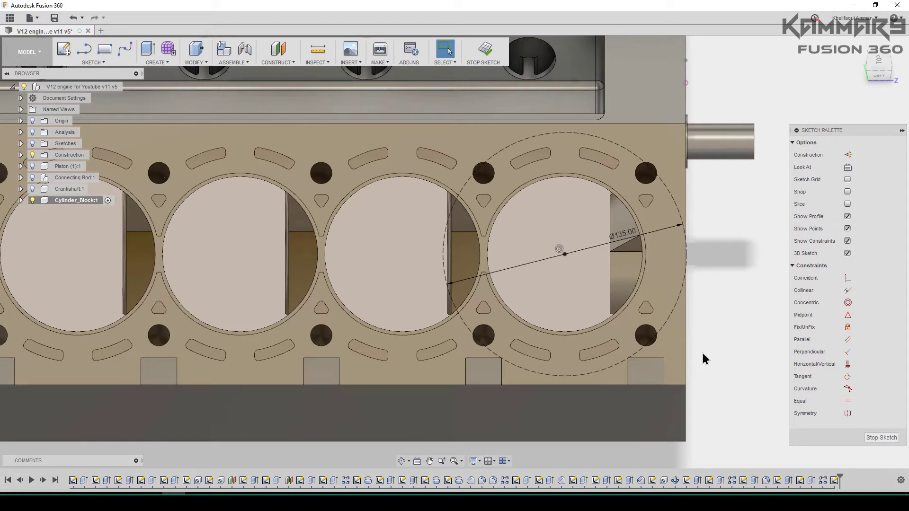
Step: Draw a vertical line from the Ø135 circle's centre down to the face's bottom edge
{"action": "key", "text": "l"}
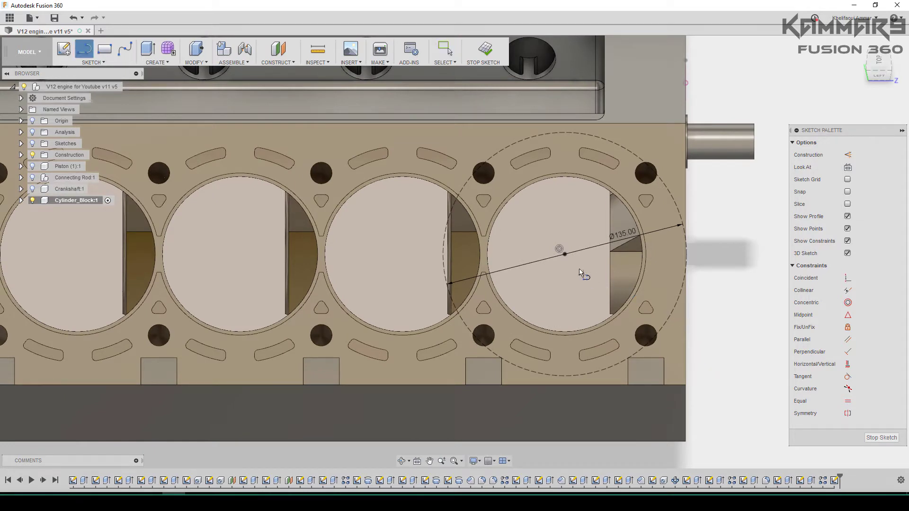
{"action": "left_click", "coordinate": [564, 255]}
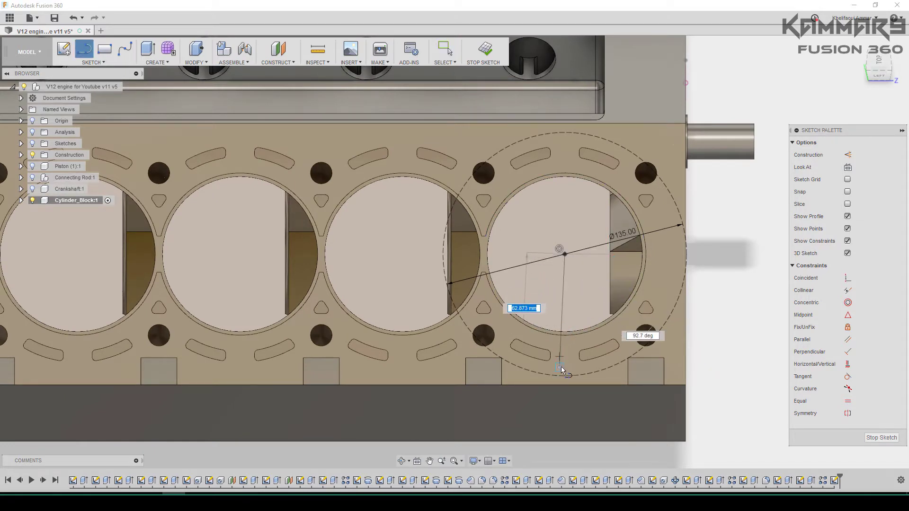
{"action": "scroll", "coordinate": [562, 370], "scroll_direction": "up", "scroll_amount": 1}
{"action": "scroll", "coordinate": [563, 370], "scroll_direction": "up", "scroll_amount": 2}
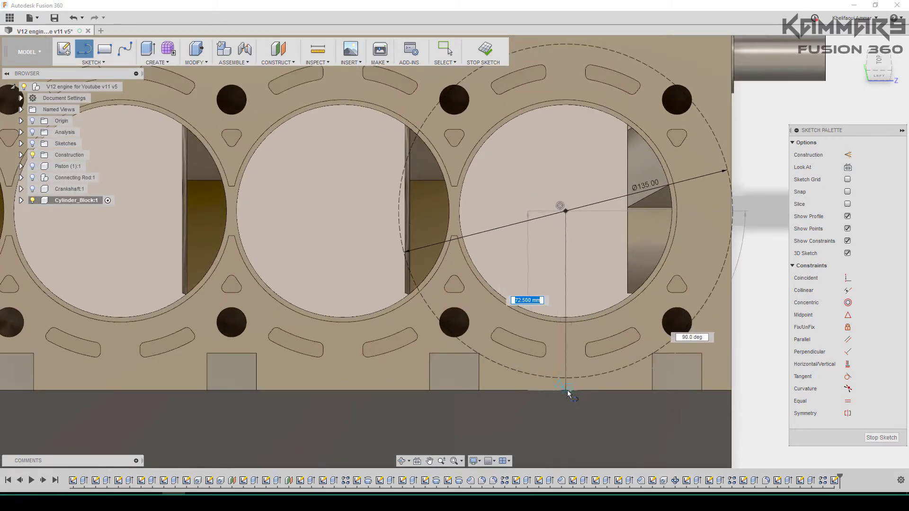
{"action": "left_click", "coordinate": [593, 414]}
{"action": "key", "text": "Escape"}
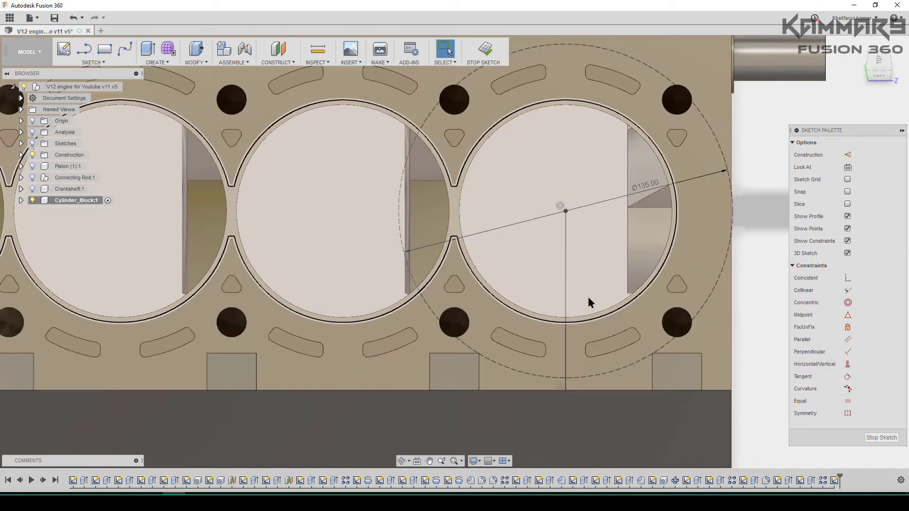
{"action": "scroll", "coordinate": [595, 286], "scroll_direction": "down", "scroll_amount": 2}
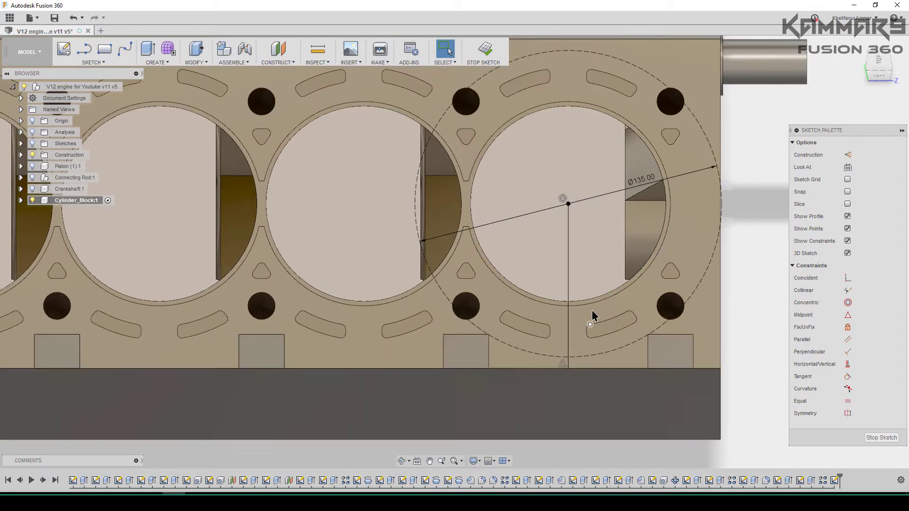
{"action": "left_click", "coordinate": [567, 226]}
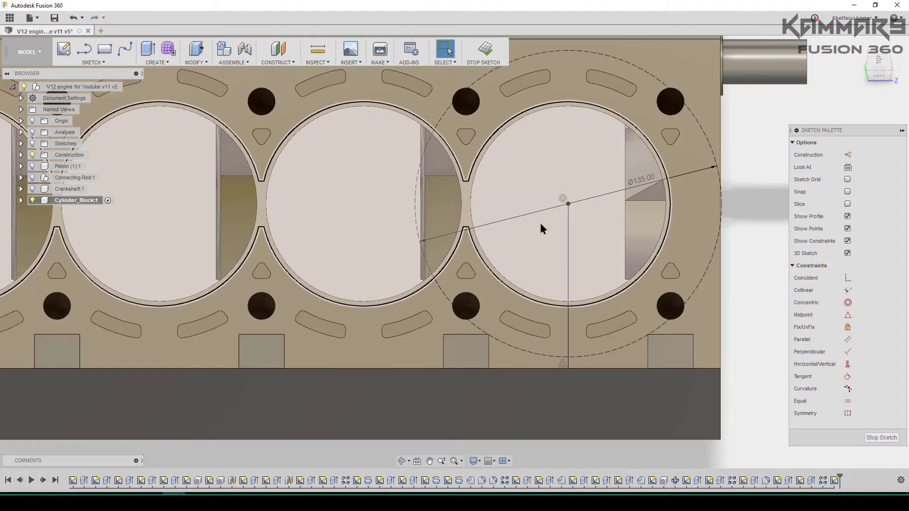
Step: Draw a 60 mm wide rectangle starting on the face's bottom edge beneath the end bore
{"action": "key", "text": "r"}
{"action": "scroll", "coordinate": [521, 368], "scroll_direction": "up", "scroll_amount": 1}
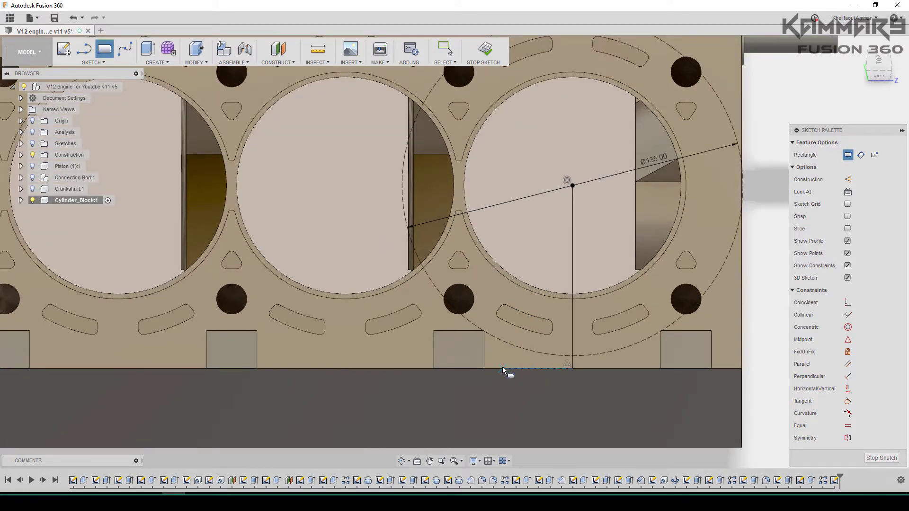
{"action": "left_click", "coordinate": [503, 369]}
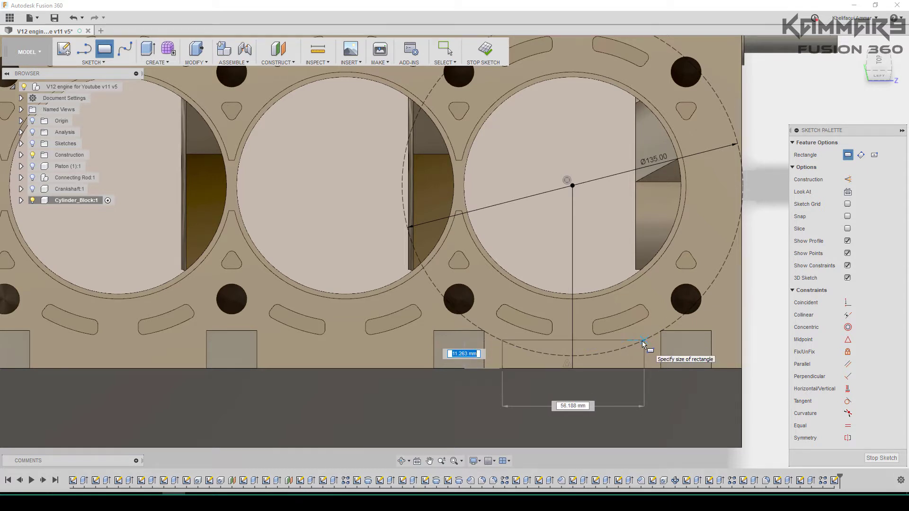
{"action": "key", "text": "Tab"}
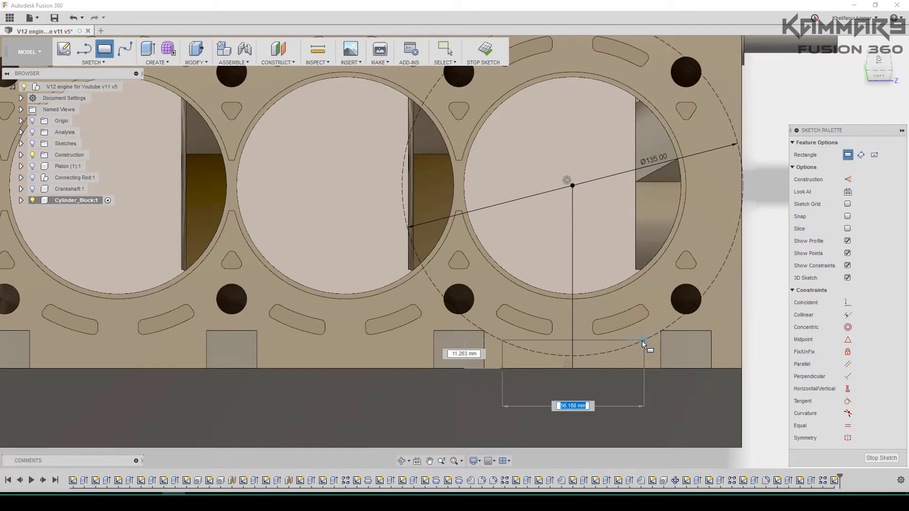
{"action": "type", "text": "60"}
{"action": "key", "text": "Return"}
{"action": "scroll", "coordinate": [623, 403], "scroll_direction": "up", "scroll_amount": 3}
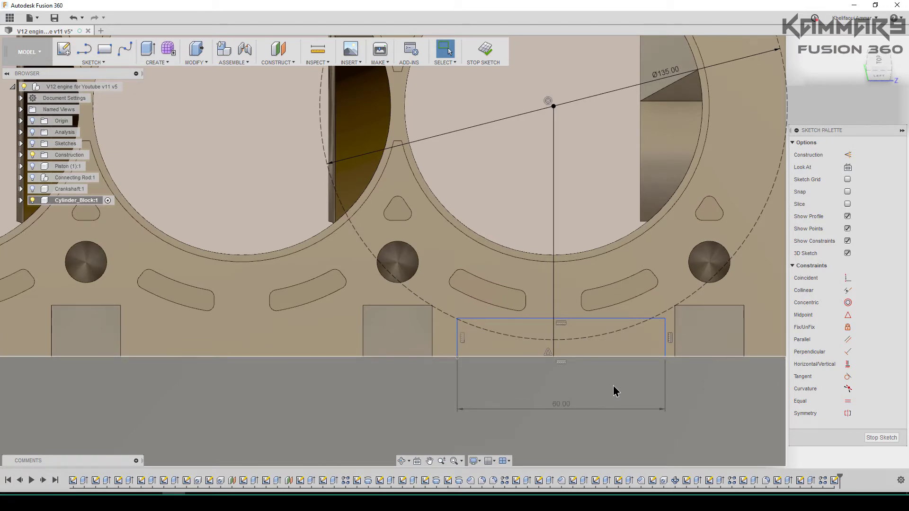
{"action": "scroll", "coordinate": [549, 371], "scroll_direction": "down", "scroll_amount": 2}
{"action": "scroll", "coordinate": [615, 384], "scroll_direction": "up", "scroll_amount": 2}
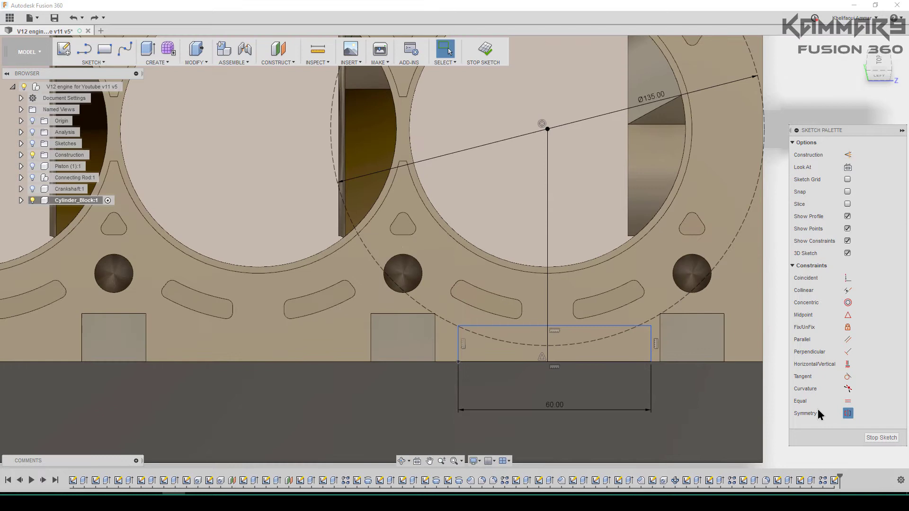
Step: Make the rectangle's left and right sides symmetric about the vertical centre line
{"action": "left_click", "coordinate": [819, 414]}
{"action": "left_click", "coordinate": [651, 354]}
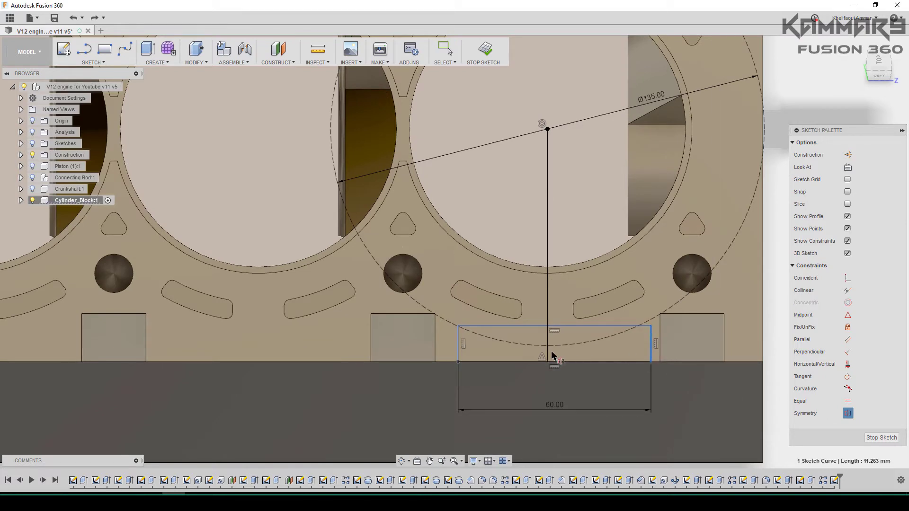
{"action": "left_click", "coordinate": [458, 352]}
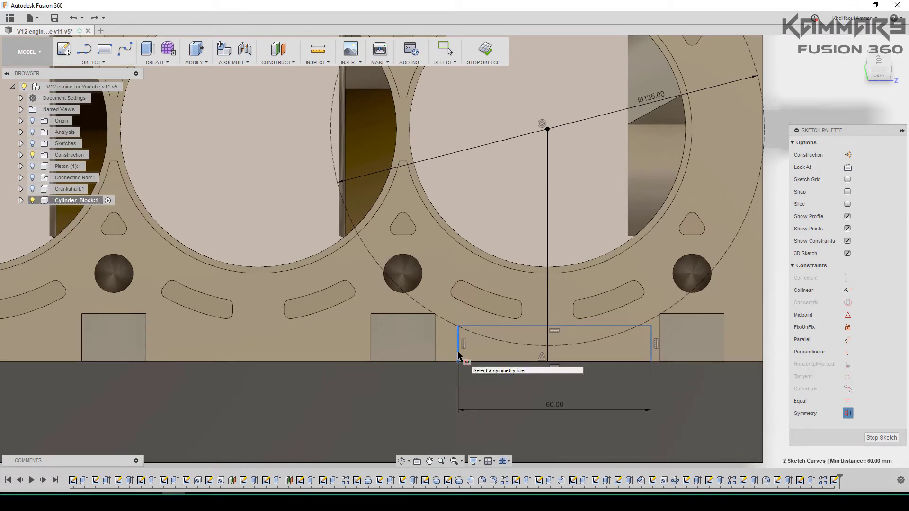
{"action": "left_click", "coordinate": [547, 346]}
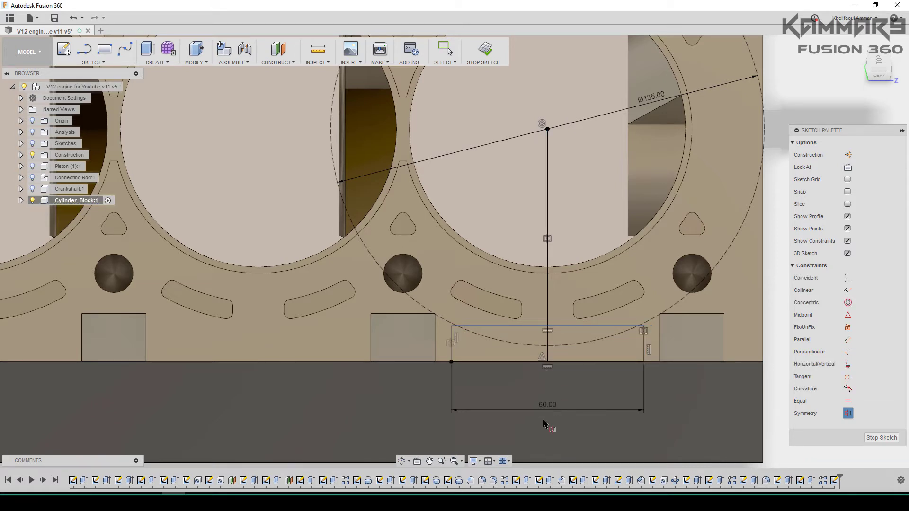
{"action": "scroll", "coordinate": [563, 397], "scroll_direction": "up", "scroll_amount": 3}
{"action": "key", "text": "Escape"}
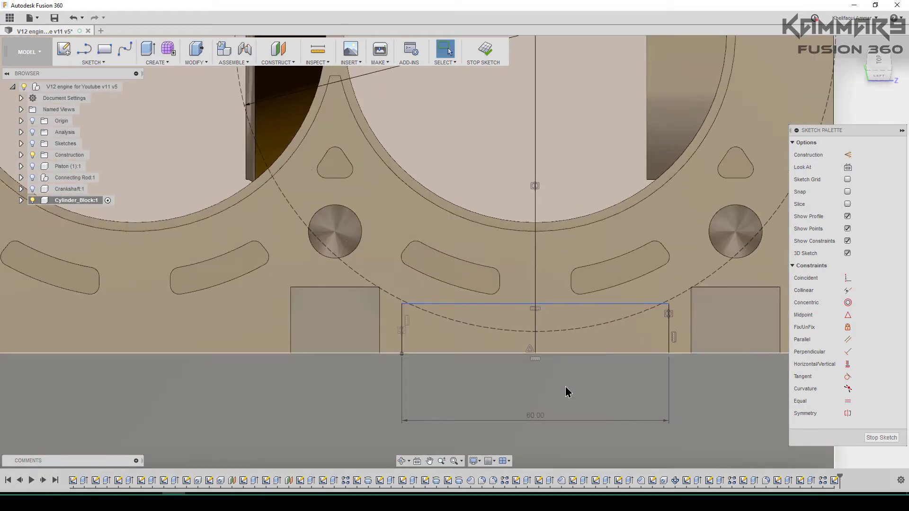
{"action": "scroll", "coordinate": [541, 400], "scroll_direction": "down", "scroll_amount": 2}
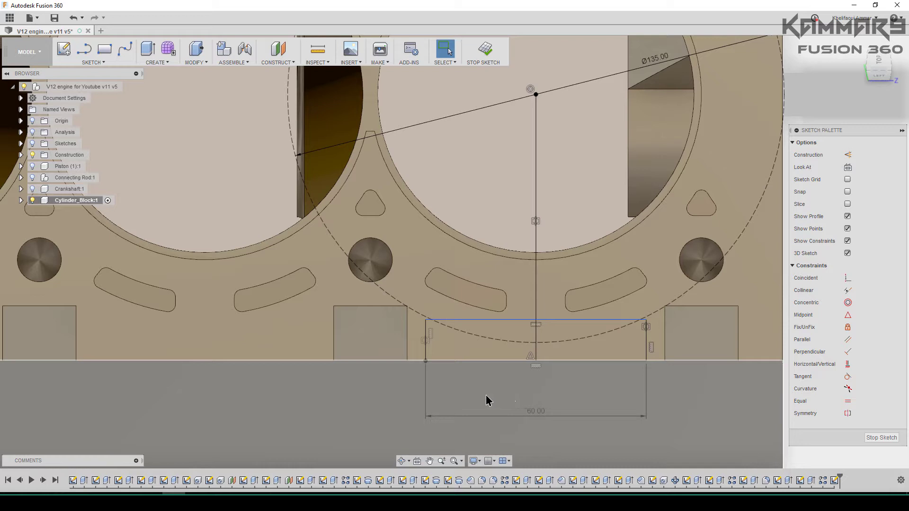
{"action": "scroll", "coordinate": [488, 400], "scroll_direction": "up", "scroll_amount": 1}
Step: Make the rectangle's top-left and top-right corners coincident with the Ø135 circle
{"action": "left_click", "coordinate": [847, 277]}
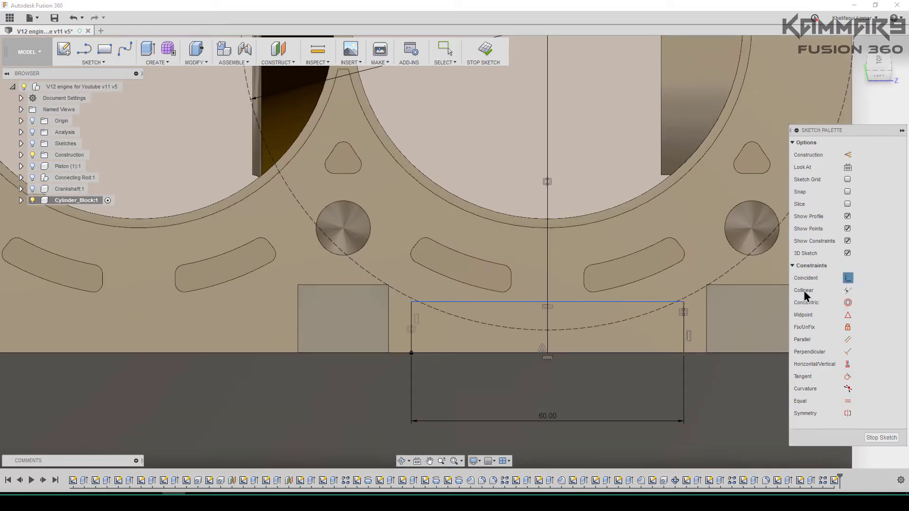
{"action": "left_click", "coordinate": [411, 302]}
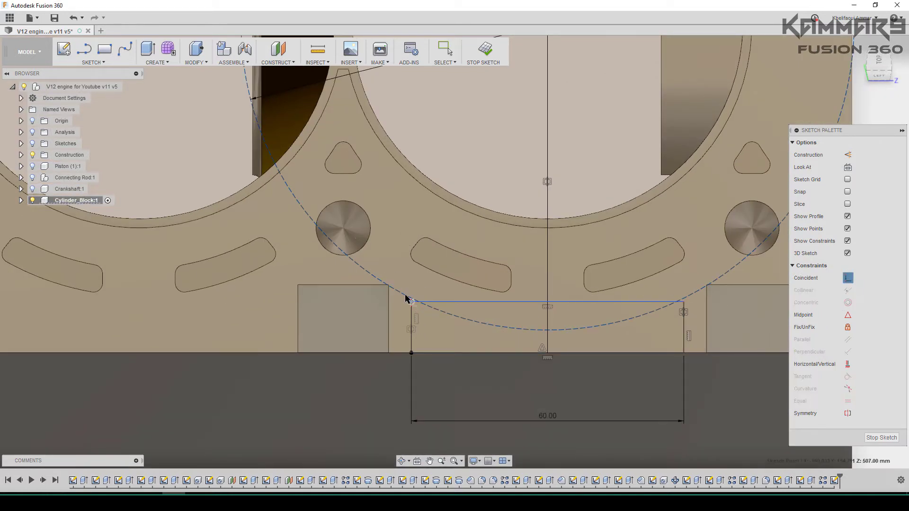
{"action": "left_click", "coordinate": [408, 311]}
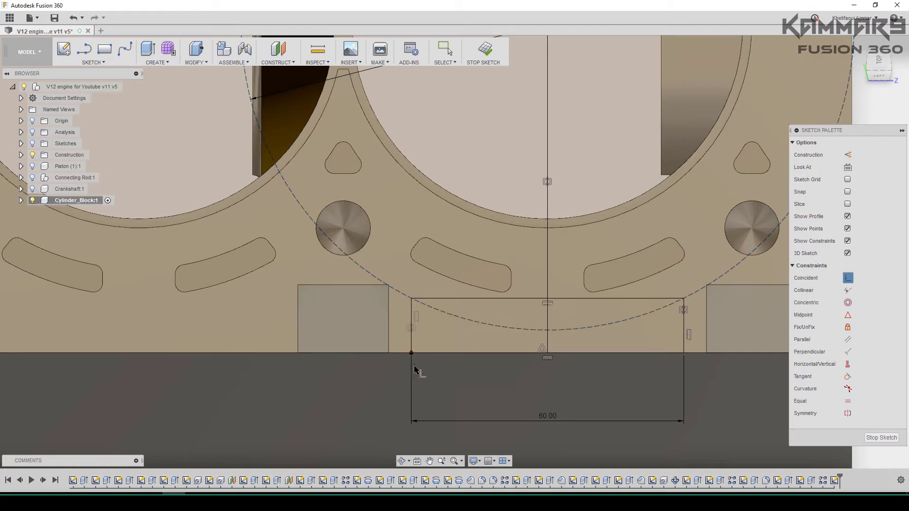
{"action": "key", "text": "Escape"}
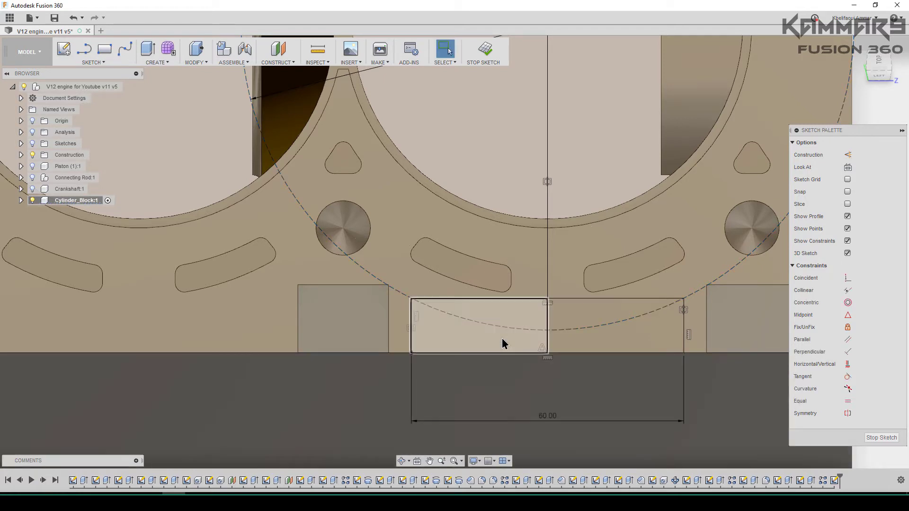
{"action": "scroll", "coordinate": [594, 406], "scroll_direction": "down", "scroll_amount": 2}
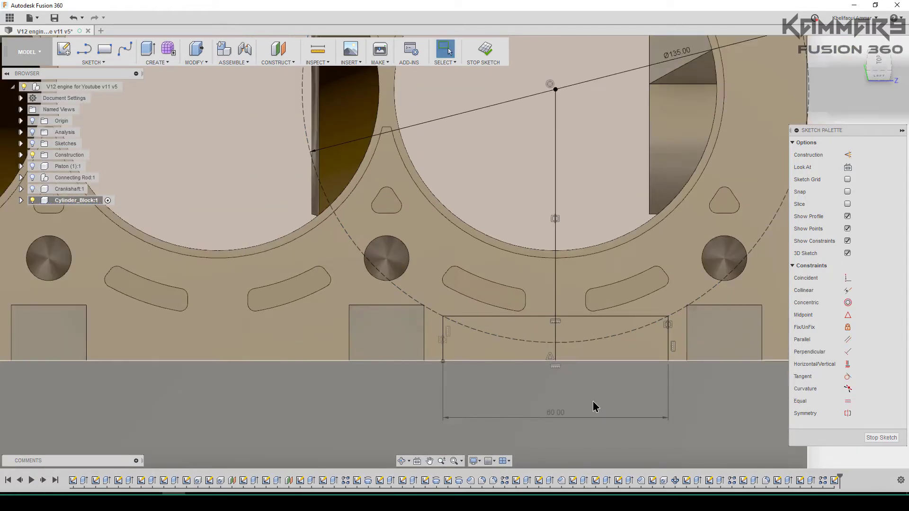
{"action": "scroll", "coordinate": [646, 394], "scroll_direction": "down", "scroll_amount": 2}
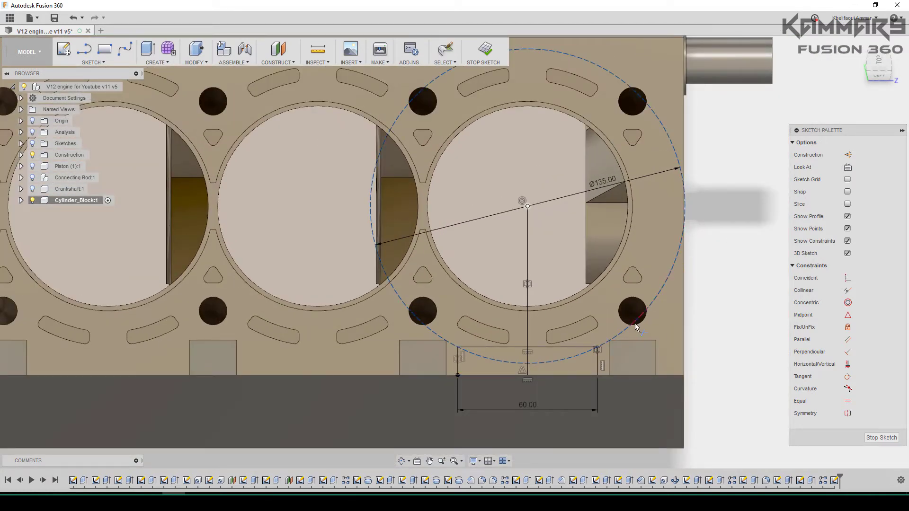
{"action": "left_click", "coordinate": [597, 348]}
Step: Trim away the rectangle's straight top edge
{"action": "key", "text": "t"}
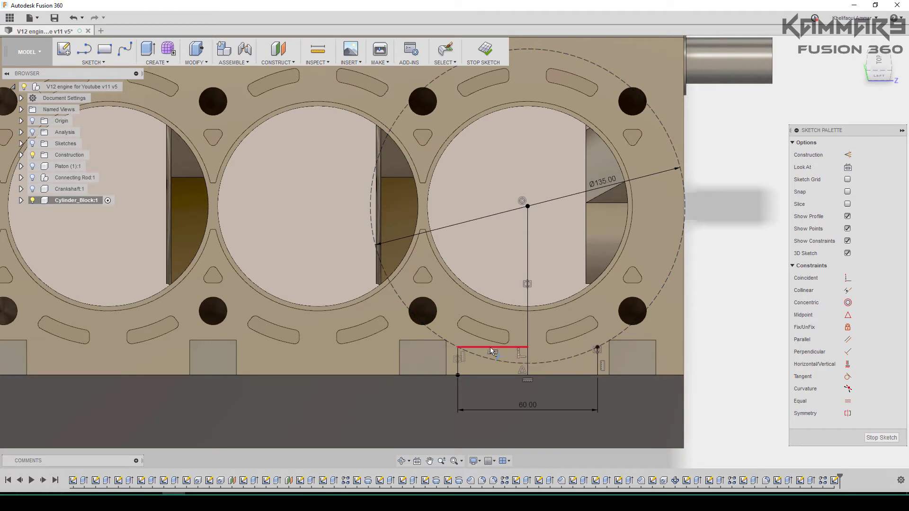
{"action": "left_click", "coordinate": [493, 350]}
{"action": "scroll", "coordinate": [513, 395], "scroll_direction": "up", "scroll_amount": 1}
{"action": "scroll", "coordinate": [512, 395], "scroll_direction": "up", "scroll_amount": 1}
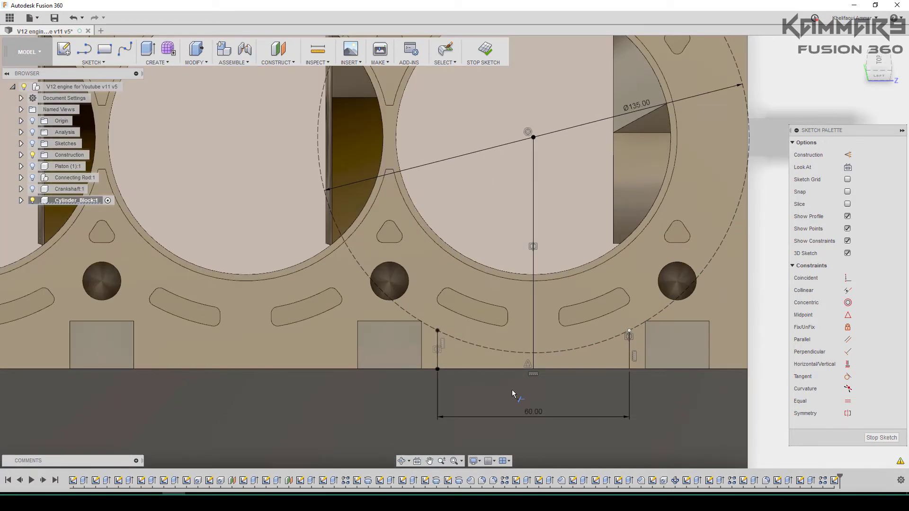
{"action": "key", "text": "Escape"}
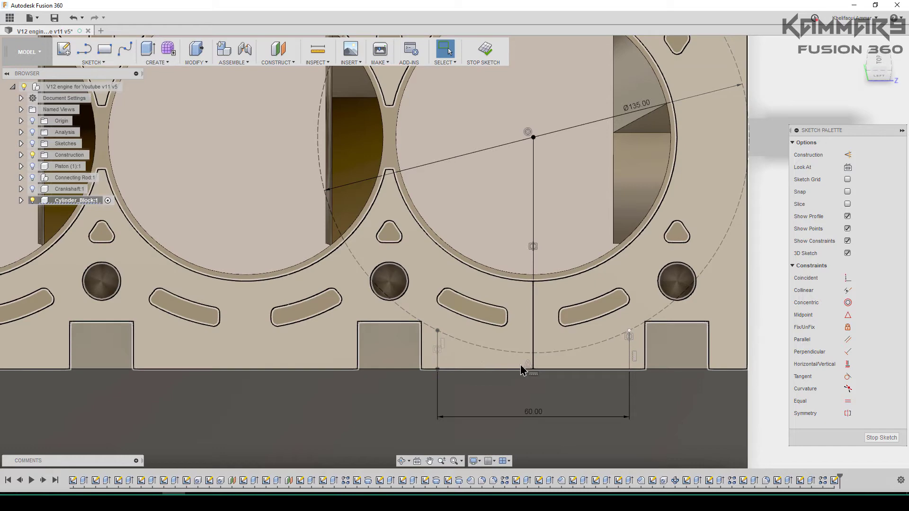
Step: Switch the Ø135 circle back to regular geometry and select both curved-top profiles
{"action": "left_click", "coordinate": [558, 353]}
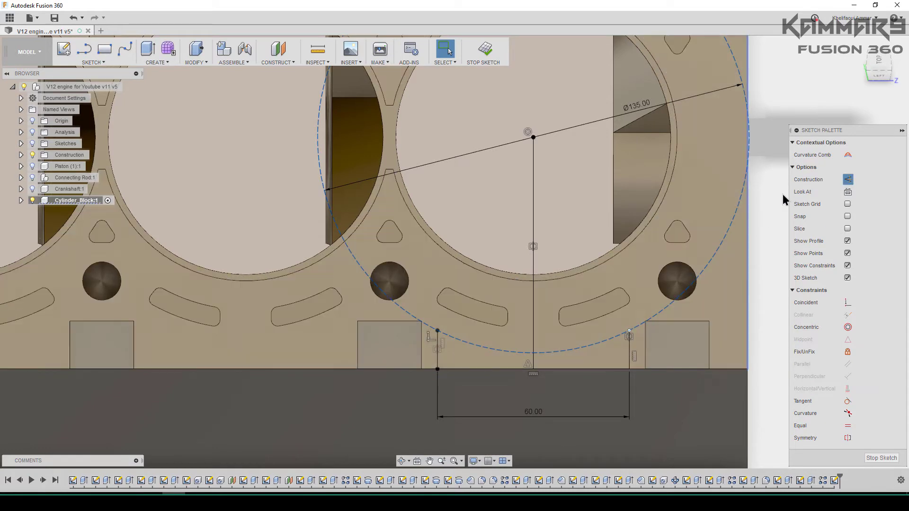
{"action": "left_click", "coordinate": [847, 179]}
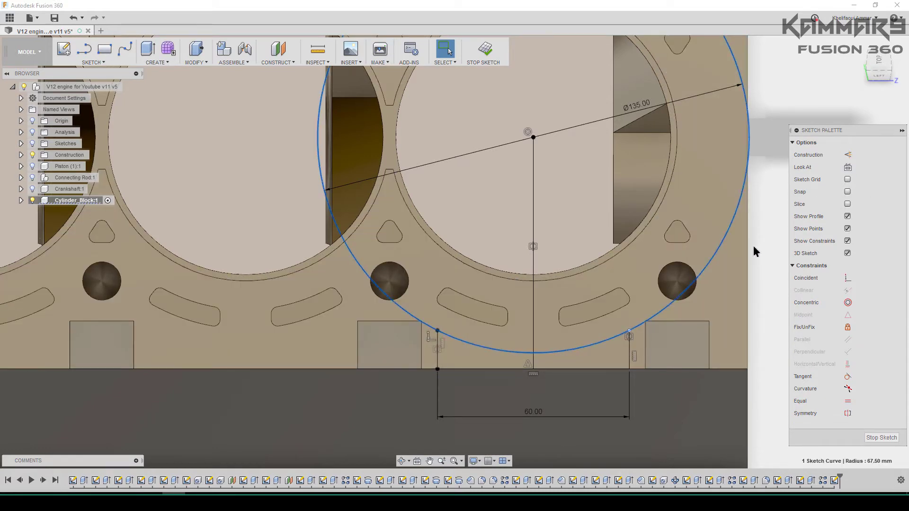
{"action": "key", "text": "Escape"}
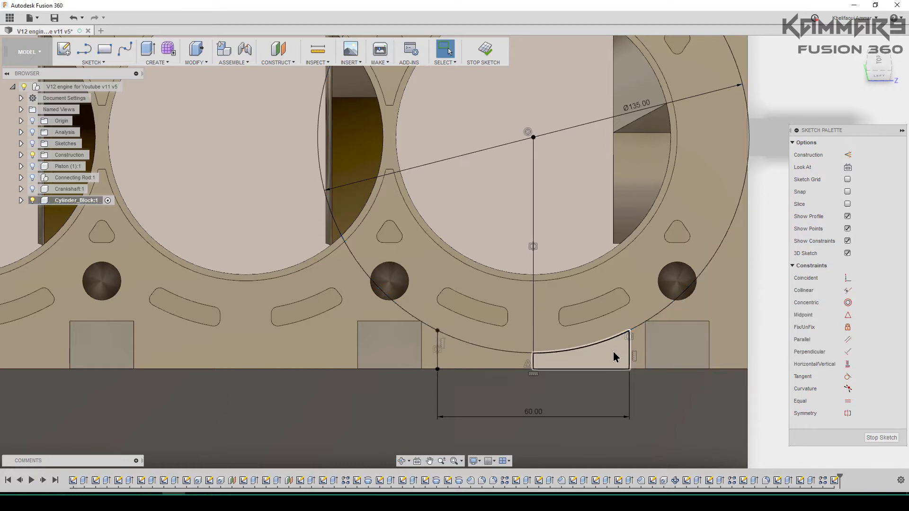
{"action": "left_click", "coordinate": [614, 357]}
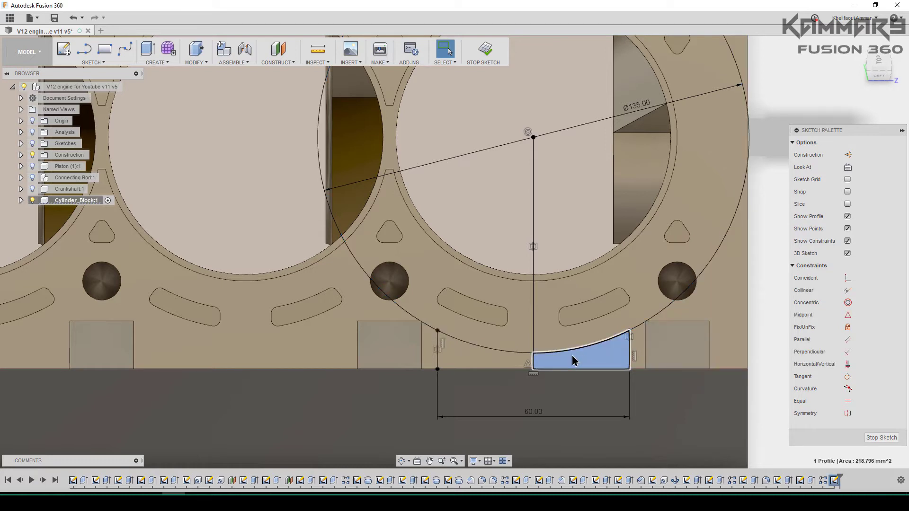
{"action": "left_click", "coordinate": [481, 371], "text": "shift"}
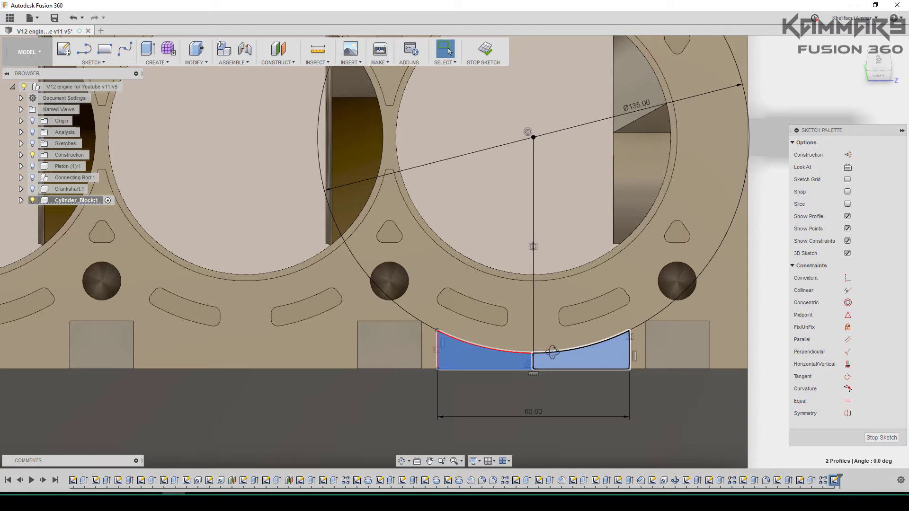
{"action": "mouse_move", "coordinate": [557, 364]}
{"action": "middle_mouse_down", "text": "shift"}
{"action": "mouse_move", "coordinate": [545, 321]}
{"action": "mouse_move", "coordinate": [629, 377]}
{"action": "mouse_move", "coordinate": [651, 321]}
{"action": "mouse_move", "coordinate": [600, 321]}
{"action": "middle_mouse_up", "text": "shift"}
Step: Extrude the two profiles as a cut starting from a -5 mm offset plane
{"action": "key", "text": "e"}
{"action": "left_click_drag", "start_coordinate": [418, 154], "coordinate": [409, 240]}
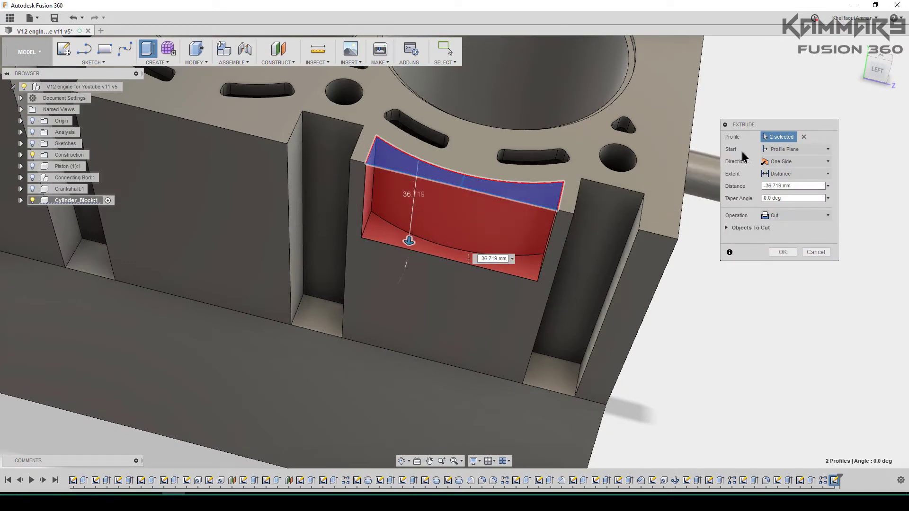
{"action": "left_click", "coordinate": [781, 151]}
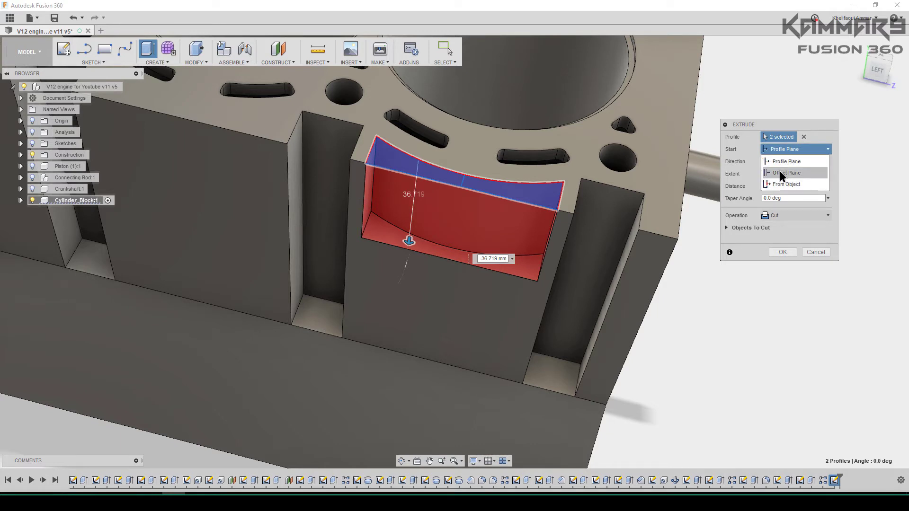
{"action": "left_click", "coordinate": [781, 174]}
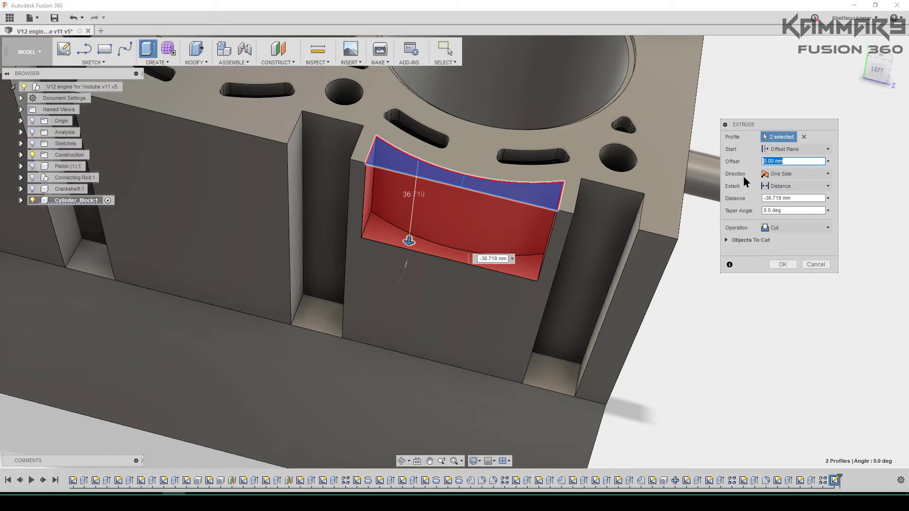
{"action": "type", "text": "-5"}
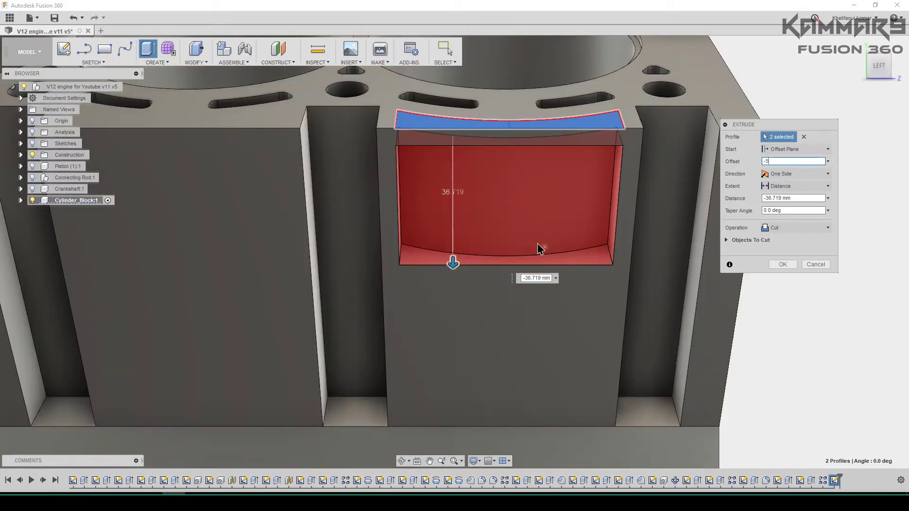
Step: Set the cut distance to -95 mm and inspect the preview
{"action": "middle_click_drag", "start_coordinate": [533, 229], "coordinate": [520, 218], "text": "shift"}
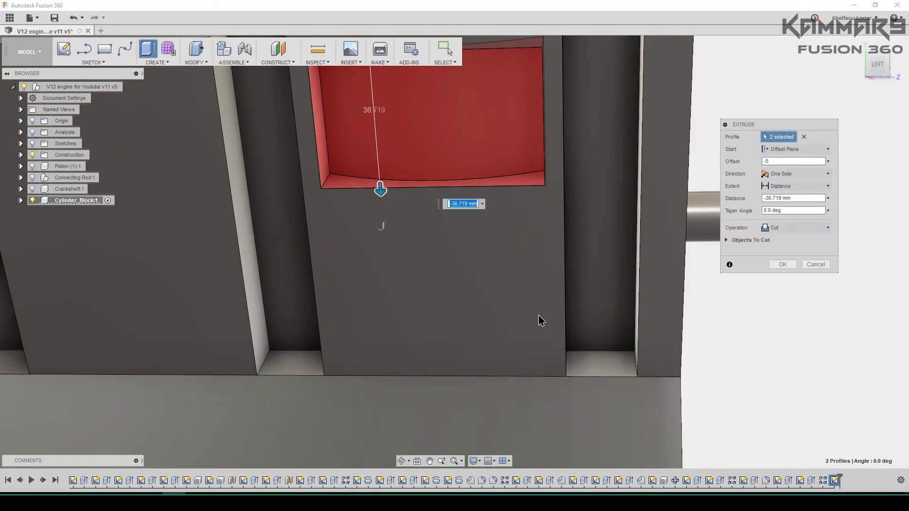
{"action": "scroll", "coordinate": [537, 308], "scroll_direction": "down", "scroll_amount": 3}
{"action": "scroll", "coordinate": [475, 183], "scroll_direction": "up", "scroll_amount": 2}
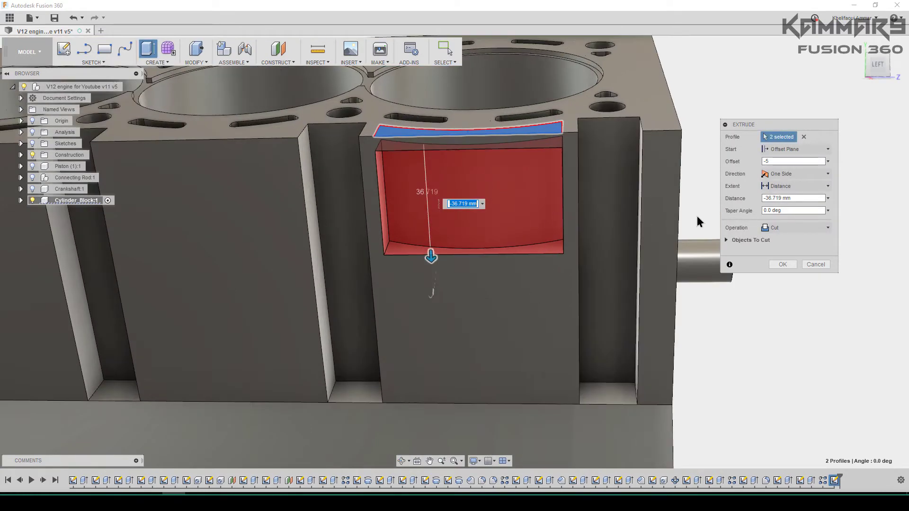
{"action": "double_click", "coordinate": [780, 199]}
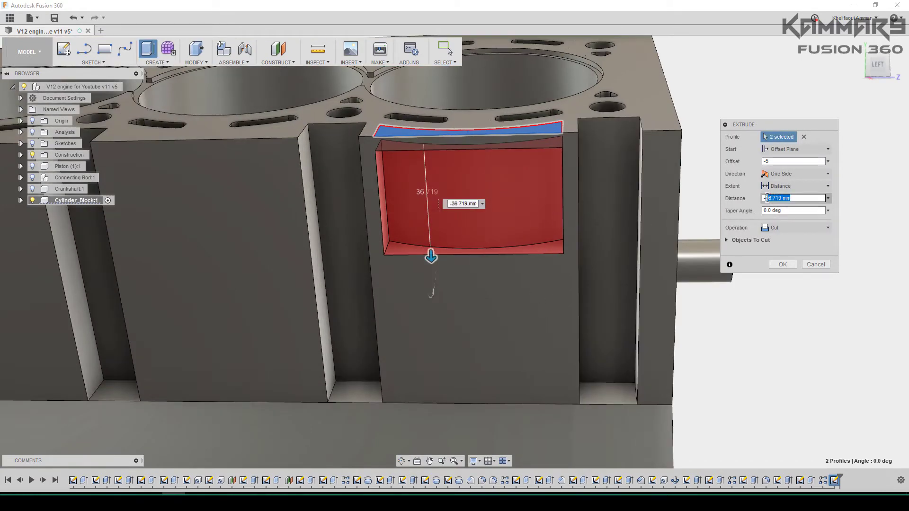
{"action": "type", "text": "-95"}
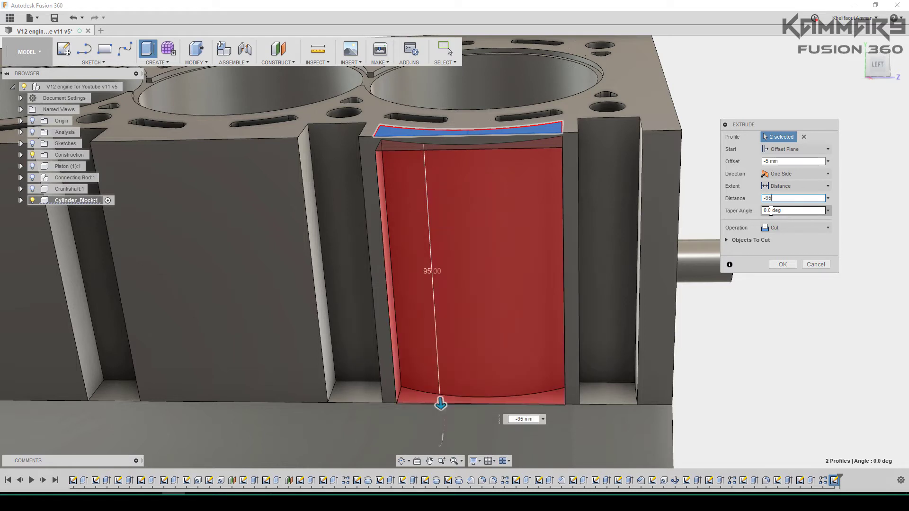
{"action": "scroll", "coordinate": [567, 421], "scroll_direction": "up", "scroll_amount": 5}
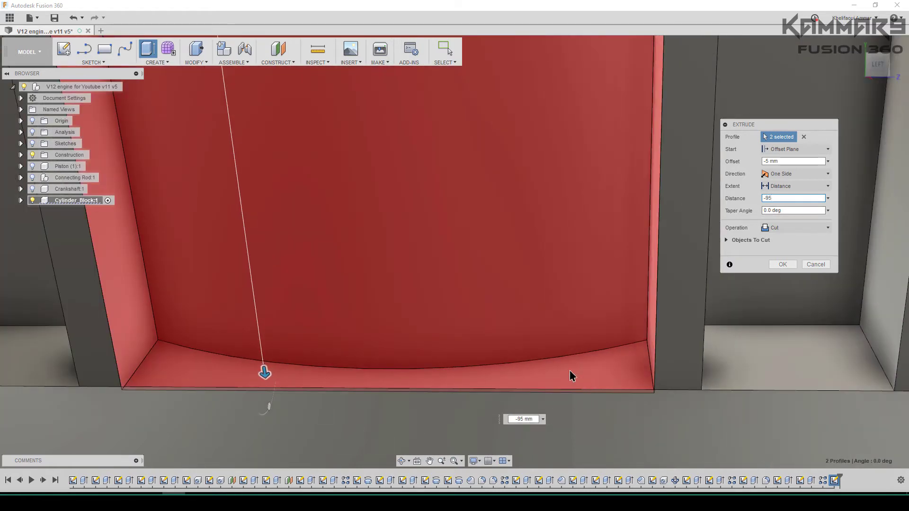
{"action": "middle_click_drag", "start_coordinate": [556, 365], "coordinate": [556, 365], "text": "shift"}
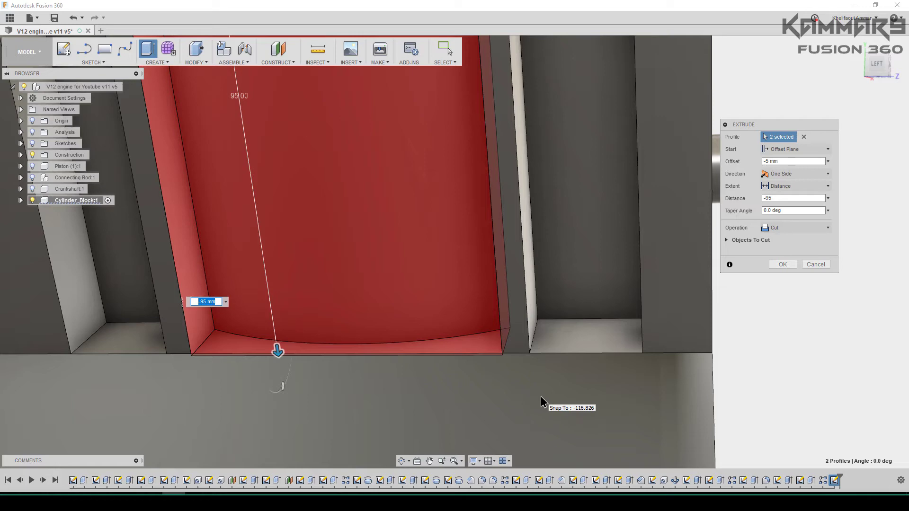
{"action": "middle_click_drag", "start_coordinate": [495, 352], "coordinate": [334, 321], "text": "shift"}
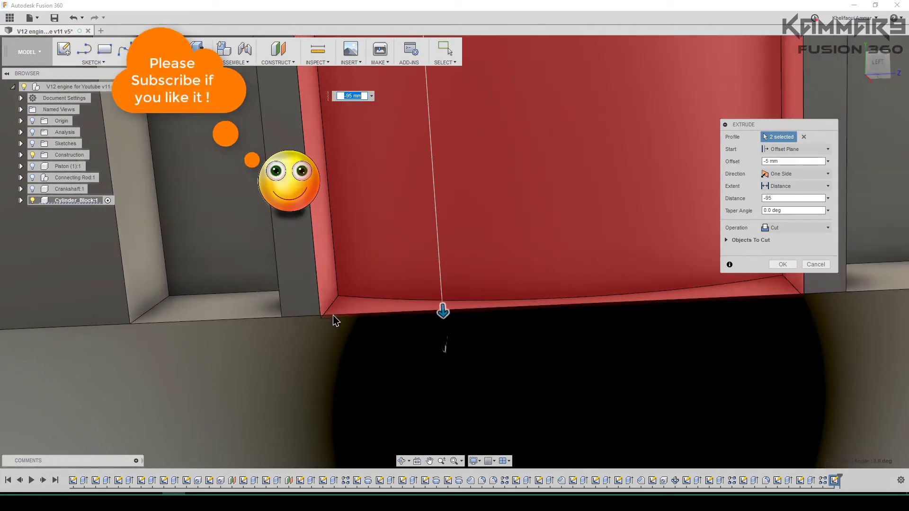
Step: Extend the cut to the selected block face with Extend Faces chaining and confirm it
{"action": "left_click", "coordinate": [783, 187]}
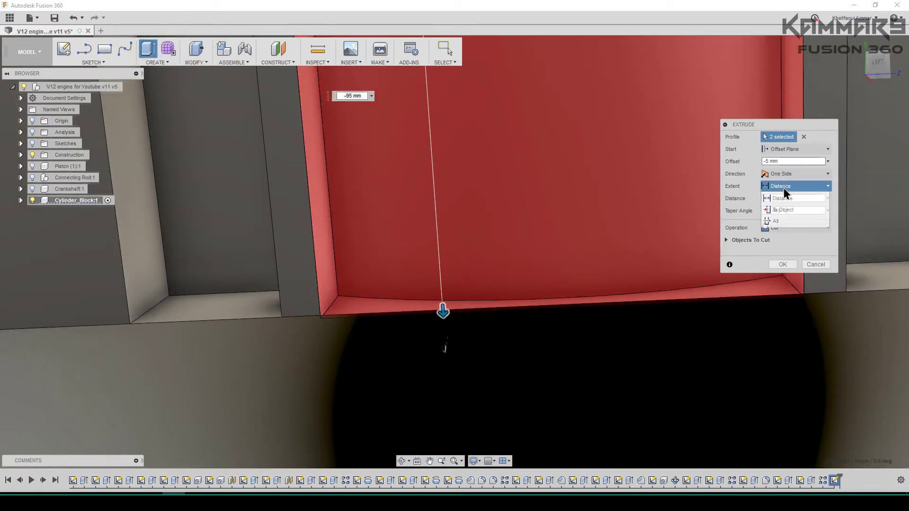
{"action": "left_click", "coordinate": [771, 200]}
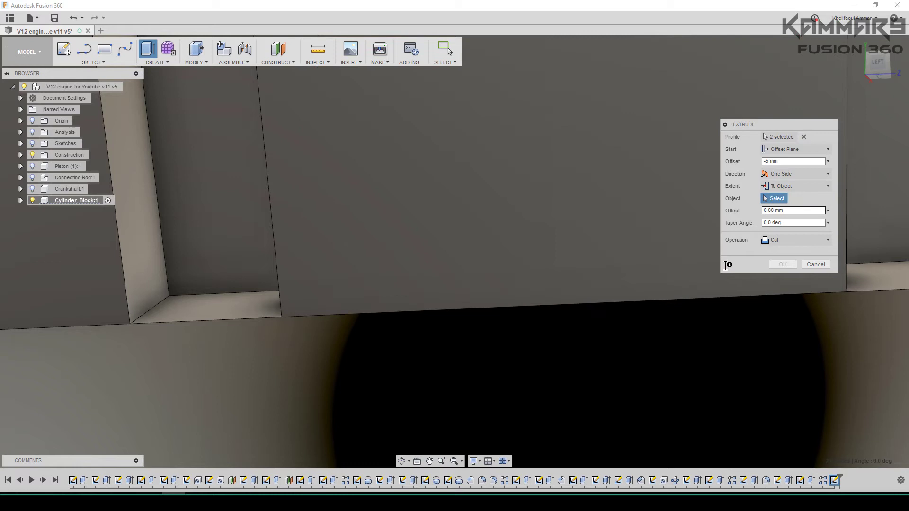
{"action": "left_click", "coordinate": [864, 284]}
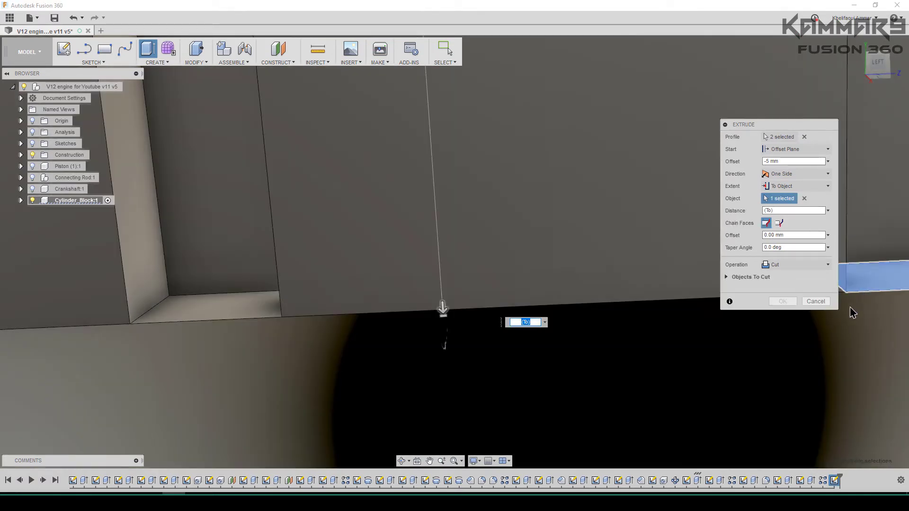
{"action": "scroll", "coordinate": [432, 348], "scroll_direction": "down", "scroll_amount": 3}
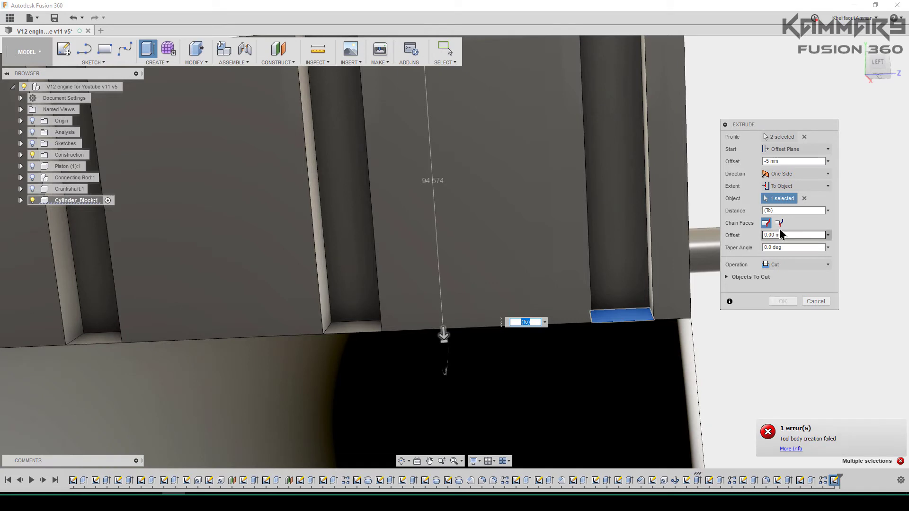
{"action": "left_click", "coordinate": [779, 224]}
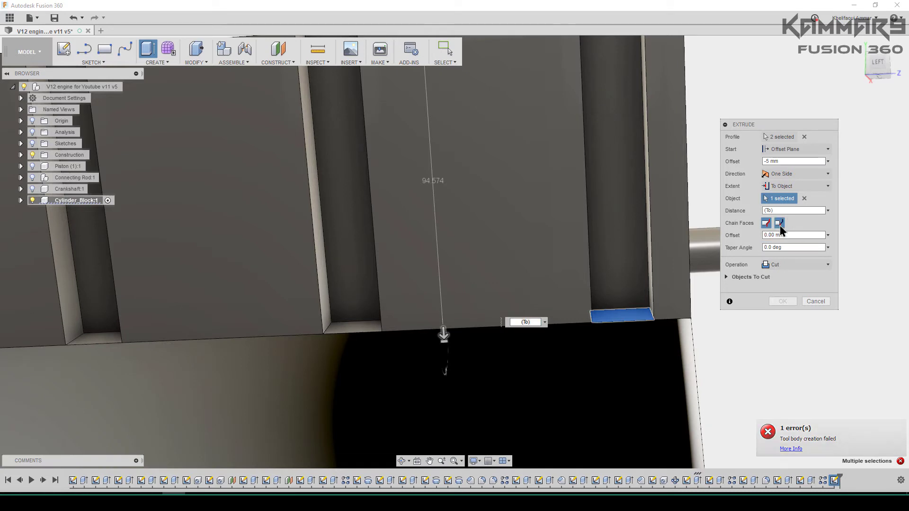
{"action": "scroll", "coordinate": [496, 303], "scroll_direction": "up", "scroll_amount": 2}
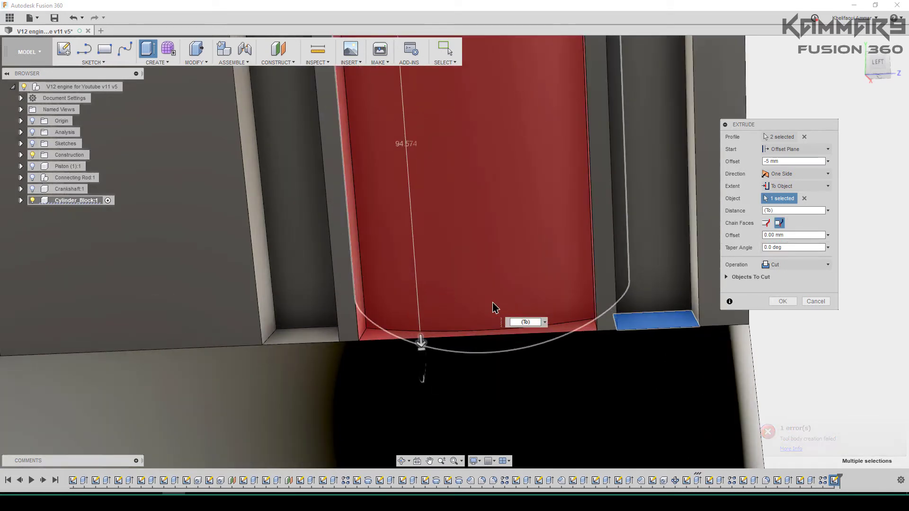
{"action": "scroll", "coordinate": [396, 324], "scroll_direction": "up", "scroll_amount": 3}
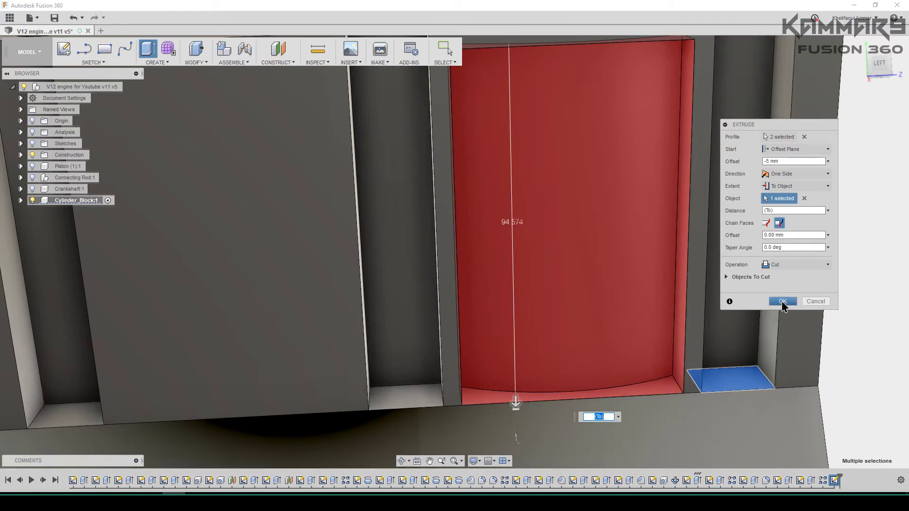
{"action": "left_click", "coordinate": [782, 301]}
Step: Orbit to the block's opposite end and select the other bank's top deck face
{"action": "scroll", "coordinate": [658, 354], "scroll_direction": "down", "scroll_amount": 5}
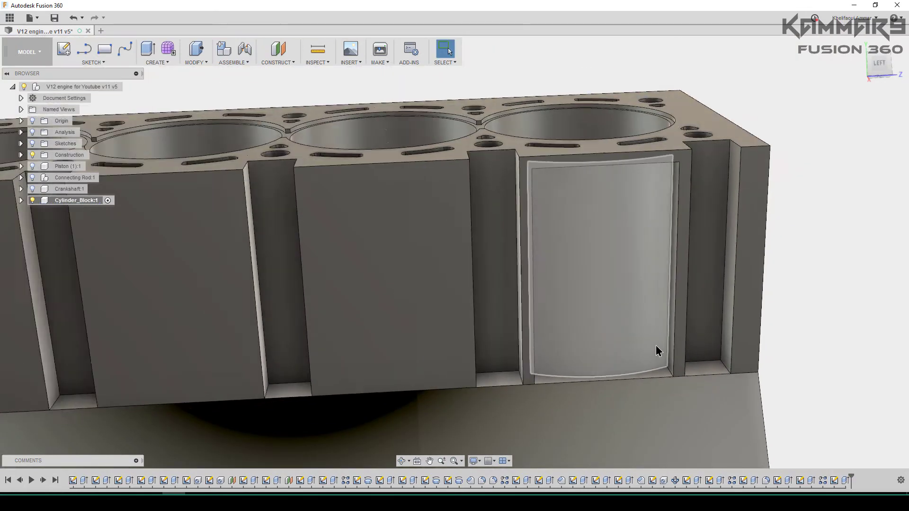
{"action": "middle_click_drag", "start_coordinate": [661, 351], "coordinate": [618, 350], "text": "shift"}
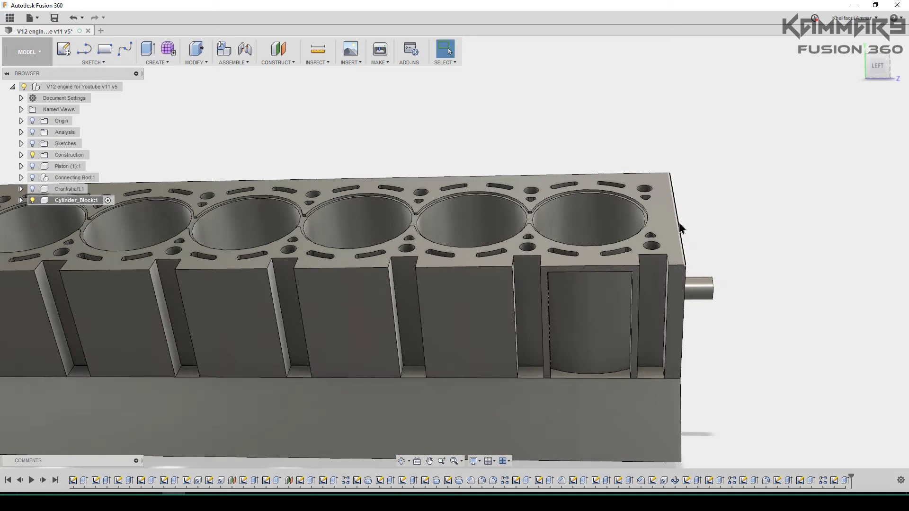
{"action": "scroll", "coordinate": [618, 350], "scroll_direction": "up", "scroll_amount": 2}
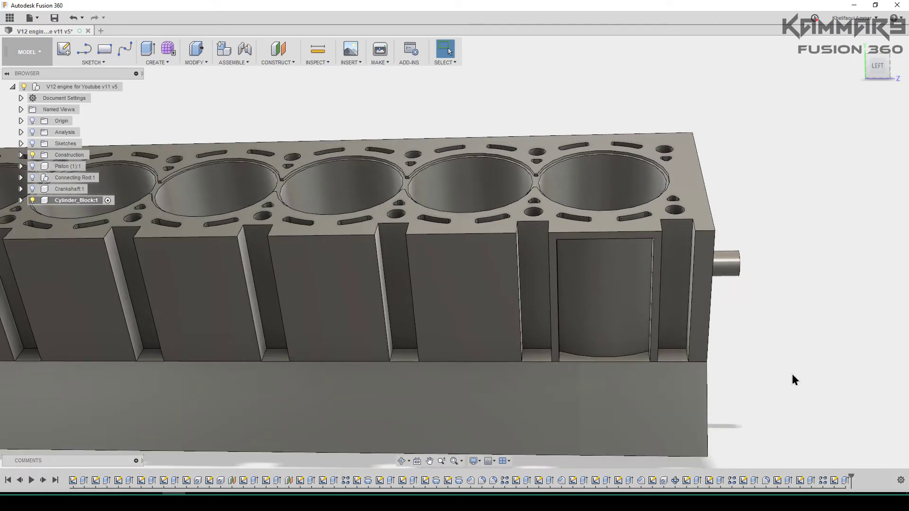
{"action": "scroll", "coordinate": [768, 333], "scroll_direction": "down", "scroll_amount": 3}
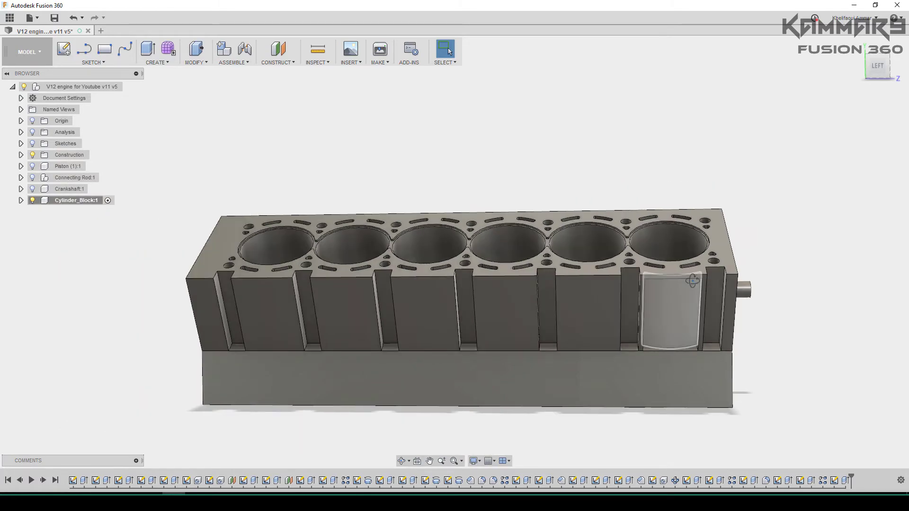
{"action": "middle_click_drag", "start_coordinate": [692, 281], "coordinate": [545, 285], "text": "shift"}
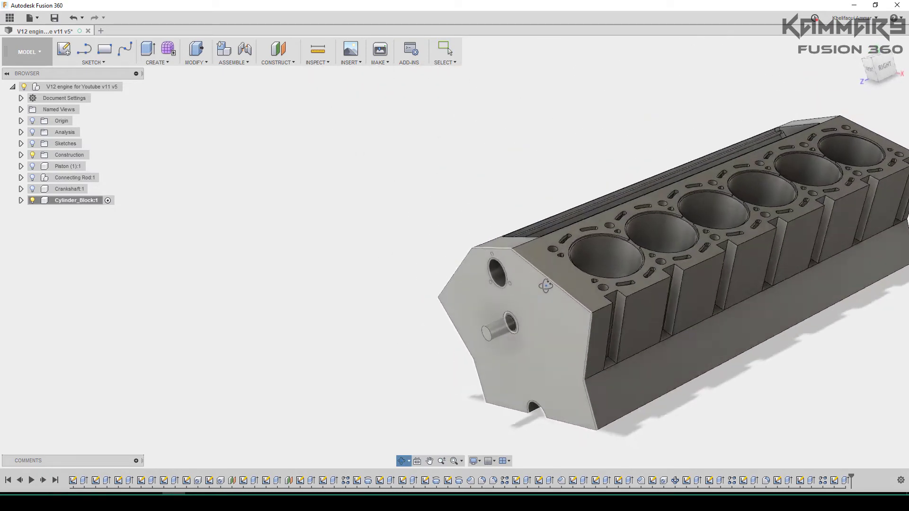
{"action": "scroll", "coordinate": [640, 312], "scroll_direction": "up", "scroll_amount": 4}
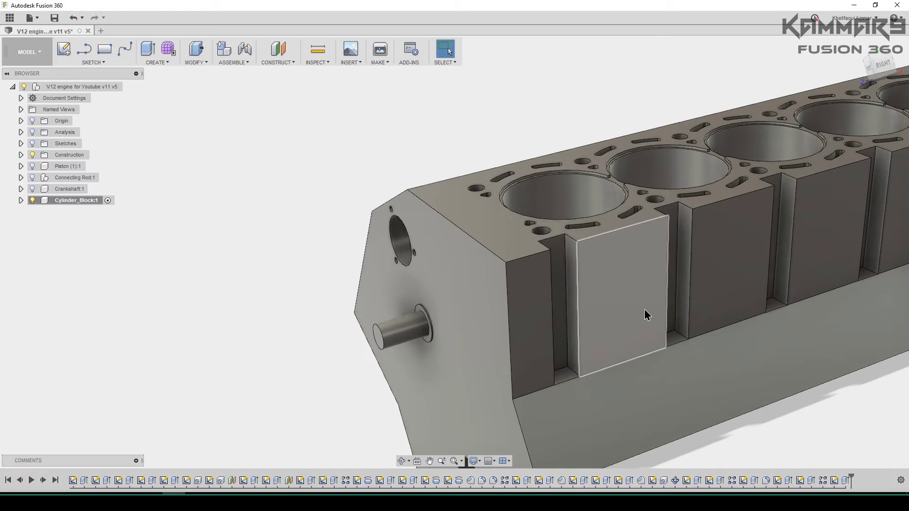
{"action": "scroll", "coordinate": [645, 315], "scroll_direction": "up", "scroll_amount": 2}
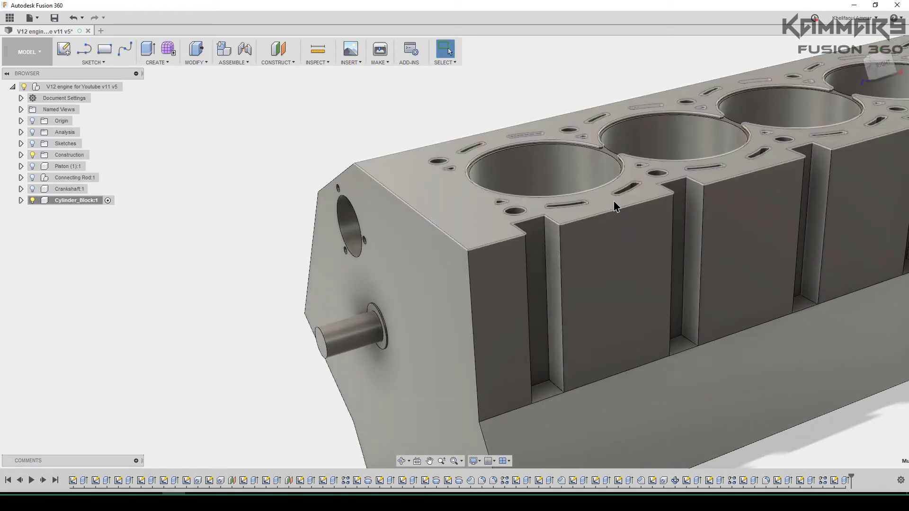
{"action": "left_click", "coordinate": [615, 207]}
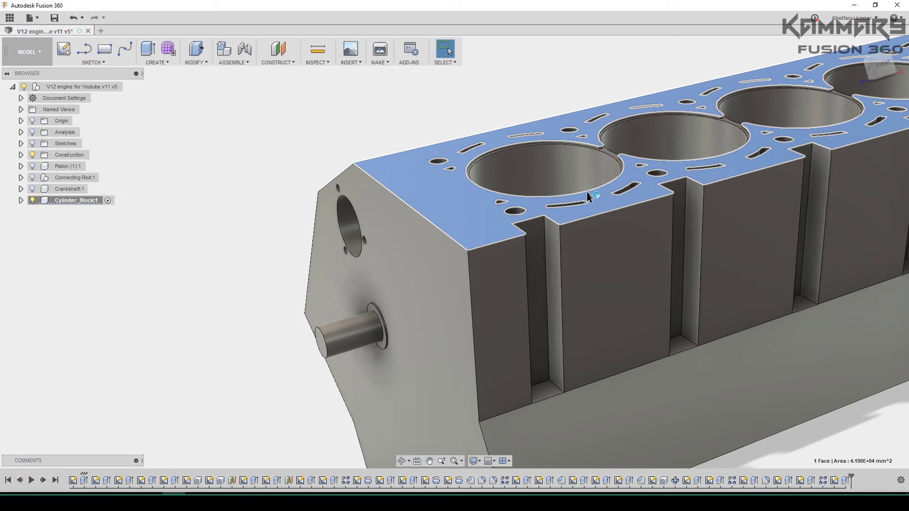
Step: Sketch a Ø135 mm circle on the deck face, centred on the end cylinder bore
{"action": "key", "text": "c"}
{"action": "scroll", "coordinate": [448, 209], "scroll_direction": "down", "scroll_amount": 2}
{"action": "scroll", "coordinate": [440, 170], "scroll_direction": "up", "scroll_amount": 2}
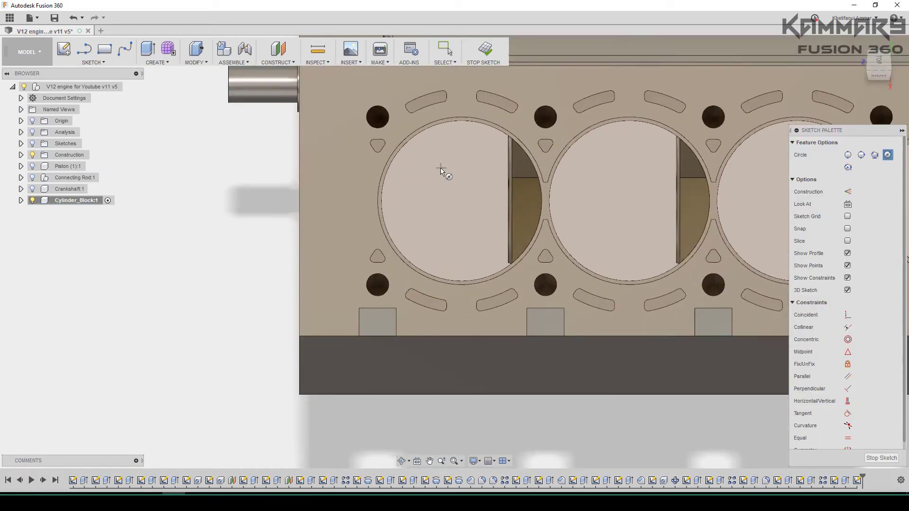
{"action": "left_click", "coordinate": [461, 201]}
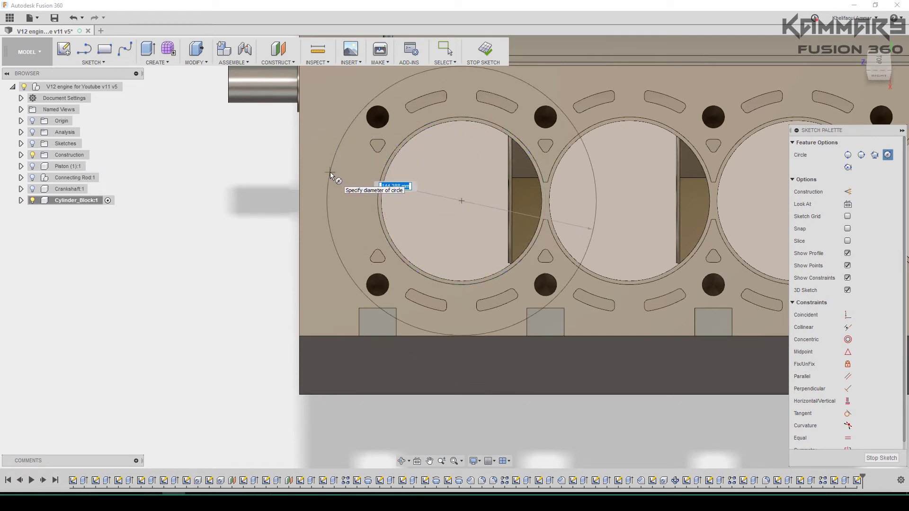
{"action": "type", "text": "135"}
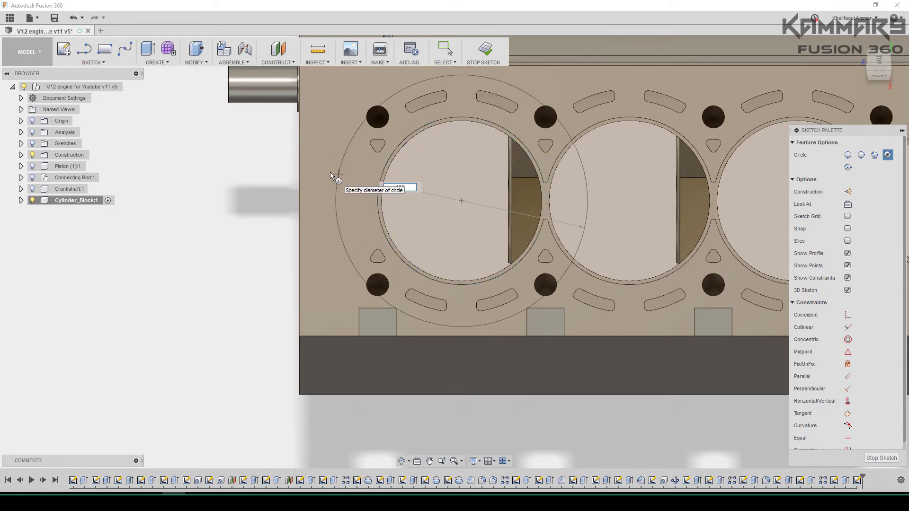
{"action": "key", "text": "Tab"}
{"action": "key", "text": "Return"}
{"action": "key", "text": "Escape"}
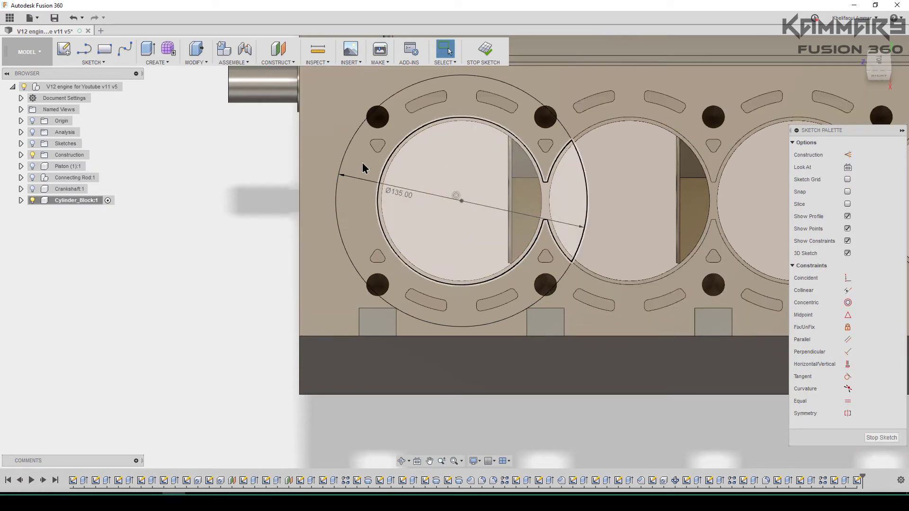
{"action": "scroll", "coordinate": [375, 257], "scroll_direction": "down", "scroll_amount": 2}
{"action": "scroll", "coordinate": [424, 353], "scroll_direction": "up", "scroll_amount": 2}
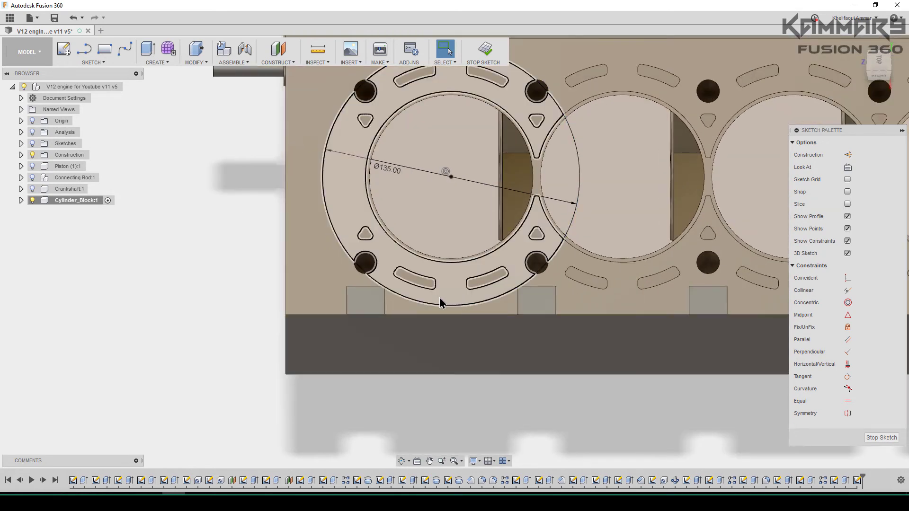
{"action": "key", "text": "r"}
{"action": "scroll", "coordinate": [410, 310], "scroll_direction": "up", "scroll_amount": 2}
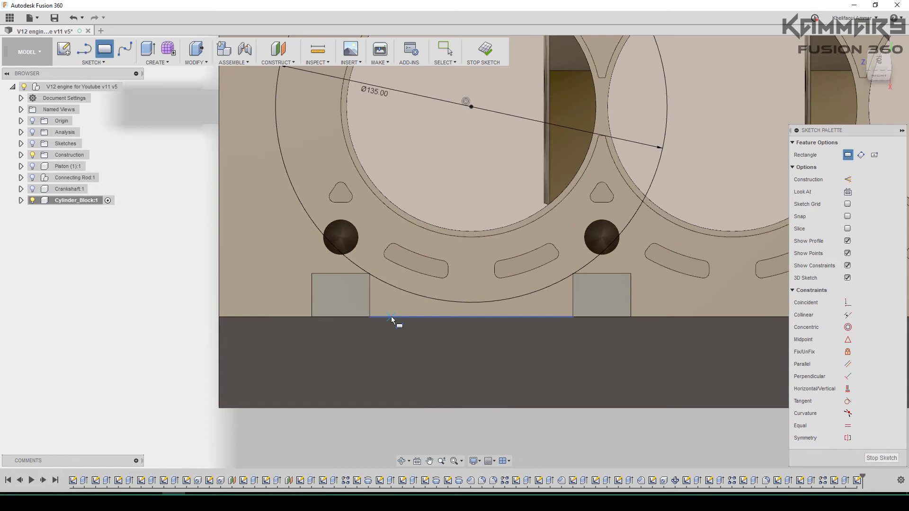
Step: Draw a 2-point rectangle resting on the block's lower edge beneath the circle
{"action": "left_click", "coordinate": [391, 316]}
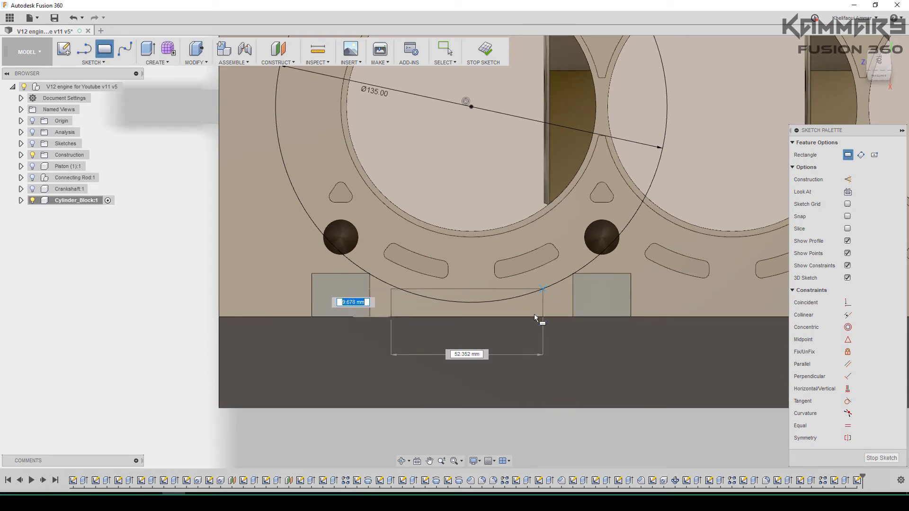
{"action": "key", "text": "Return"}
{"action": "key", "text": "Escape"}
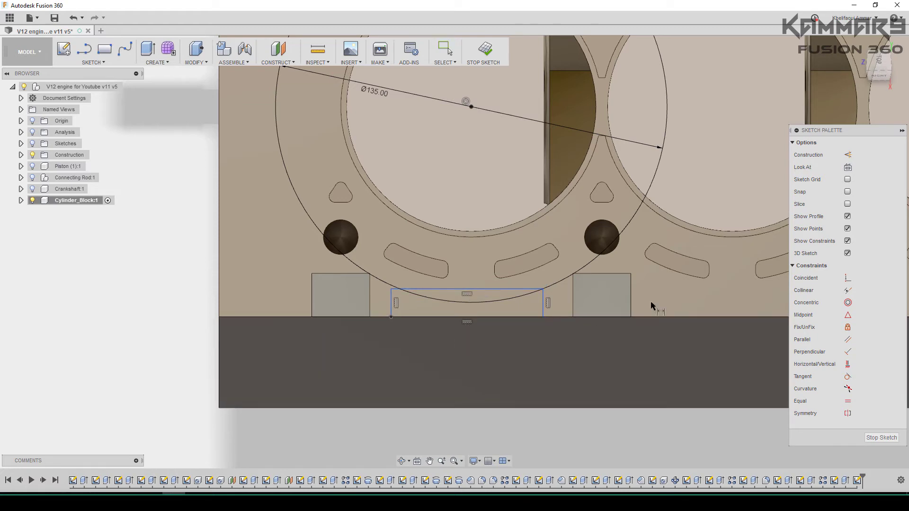
Step: Dimension the rectangle's width to 60 mm, with the Slice view on temporarily
{"action": "left_click", "coordinate": [847, 204]}
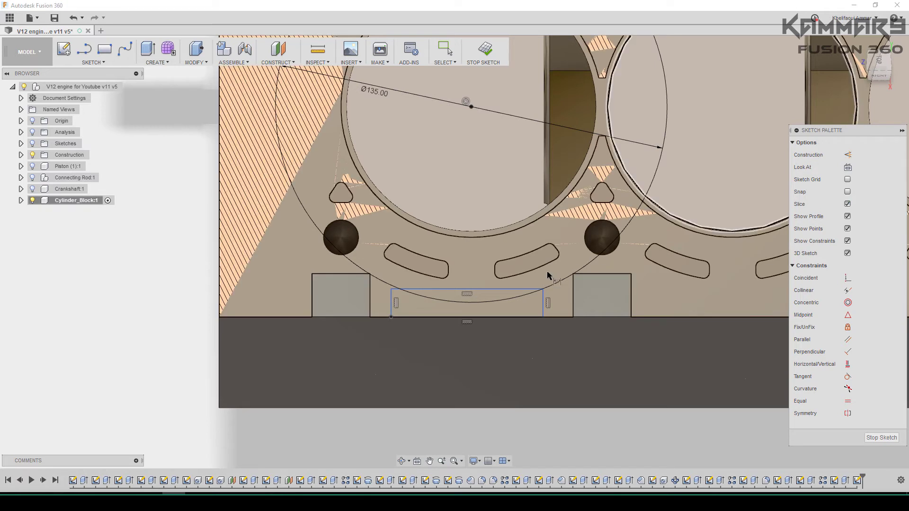
{"action": "scroll", "coordinate": [458, 324], "scroll_direction": "up", "scroll_amount": 5}
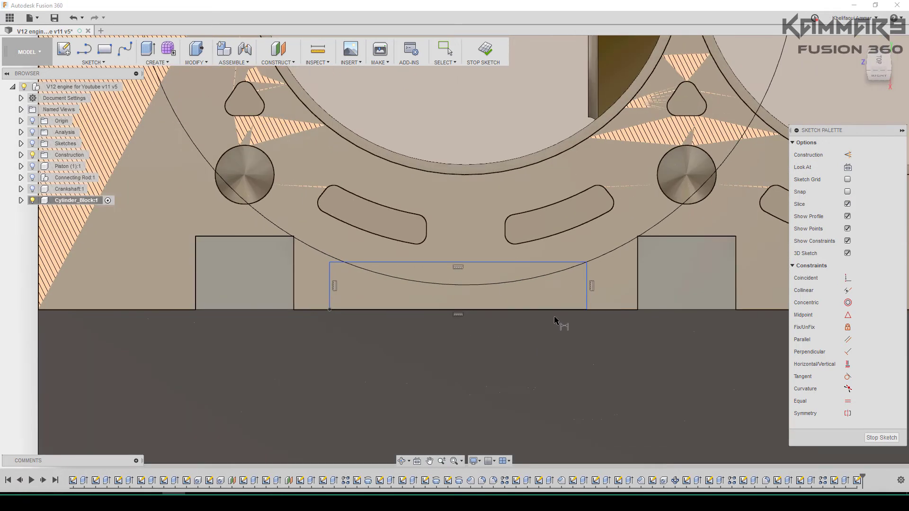
{"action": "left_click", "coordinate": [556, 306]}
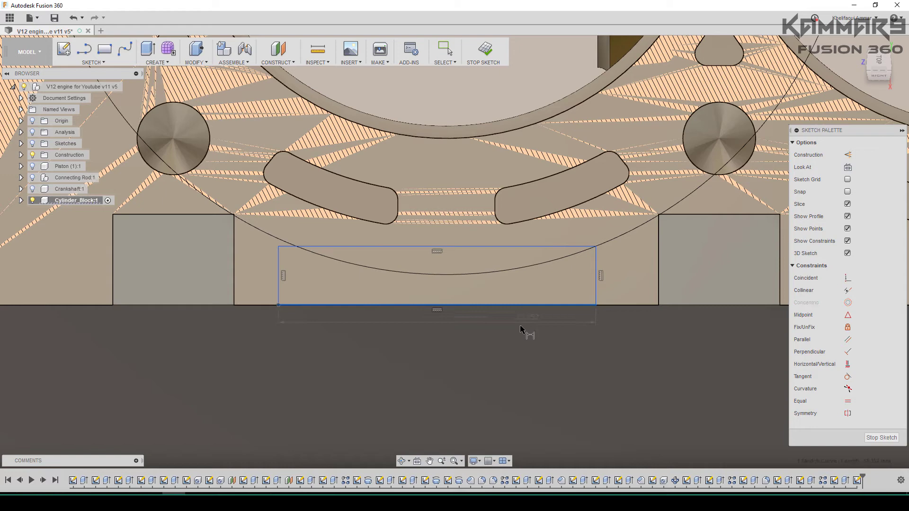
{"action": "left_click", "coordinate": [499, 338]}
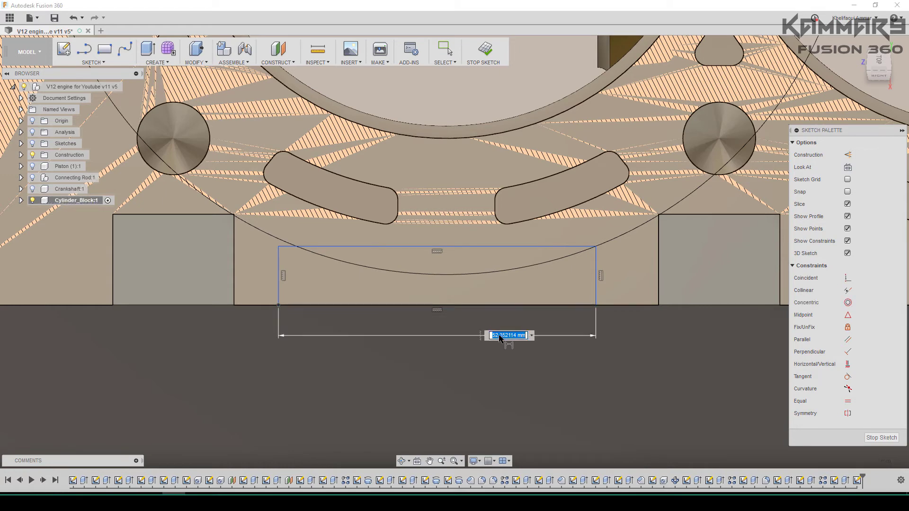
{"action": "type", "text": "60"}
{"action": "key", "text": "Return"}
{"action": "scroll", "coordinate": [508, 327], "scroll_direction": "down", "scroll_amount": 3}
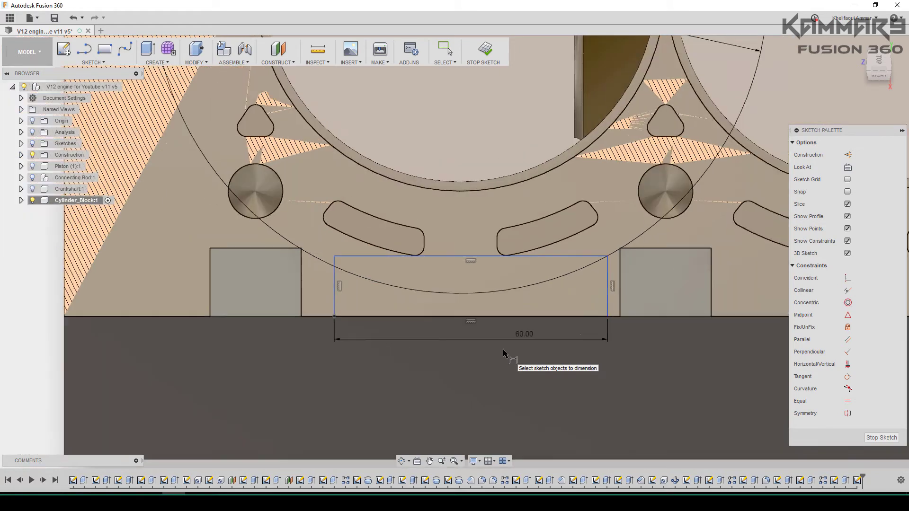
{"action": "left_click", "coordinate": [847, 204]}
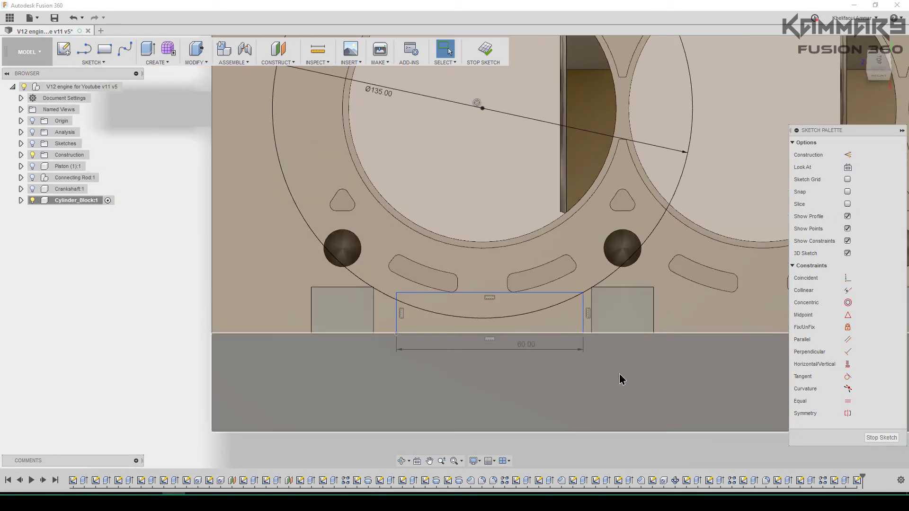
{"action": "key", "text": "a"}
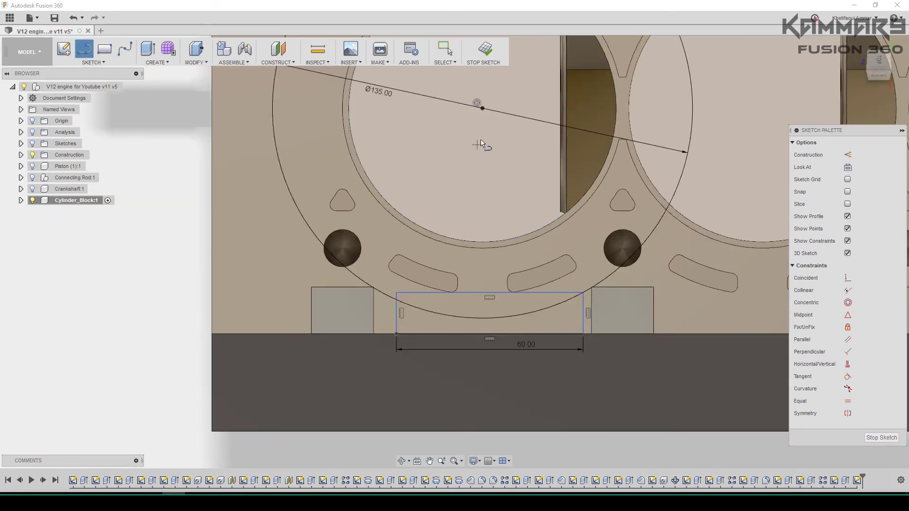
Step: Make the rectangle's left and right sides symmetric about the bore's vertical centre line
{"action": "left_click", "coordinate": [481, 110]}
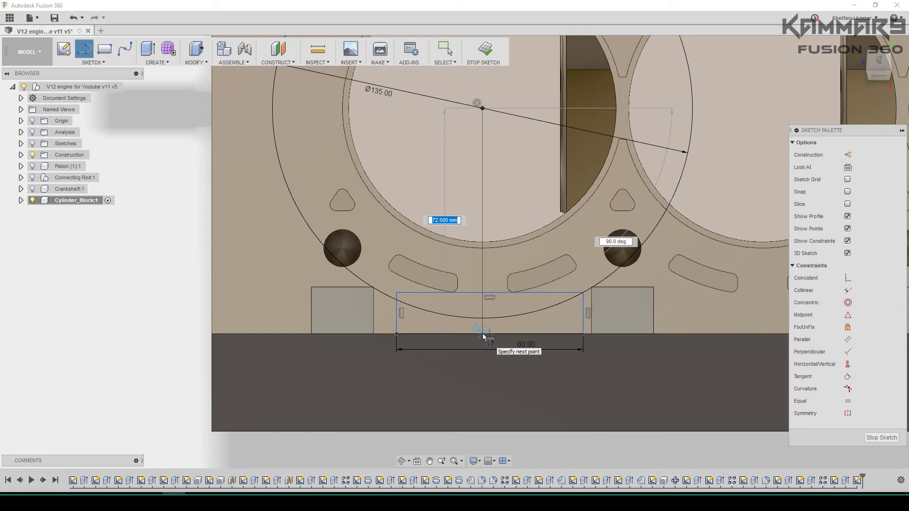
{"action": "key", "text": "Escape"}
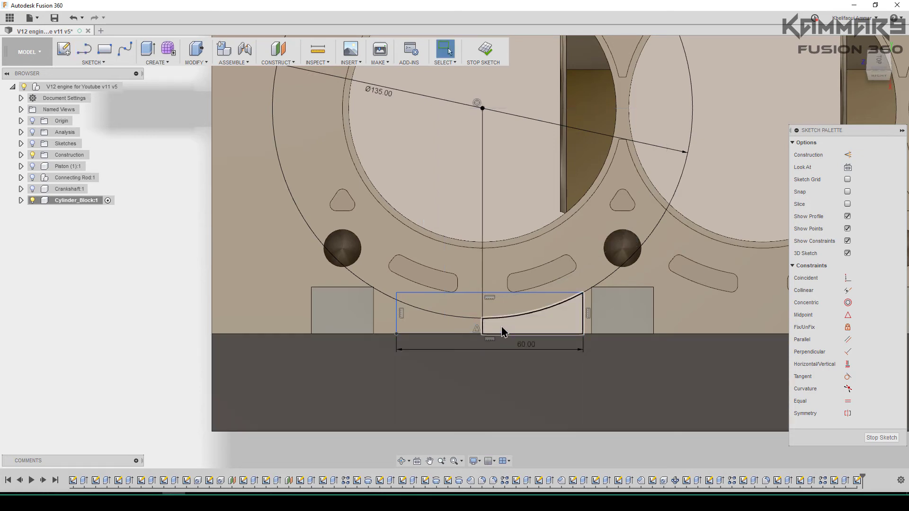
{"action": "left_click", "coordinate": [847, 413]}
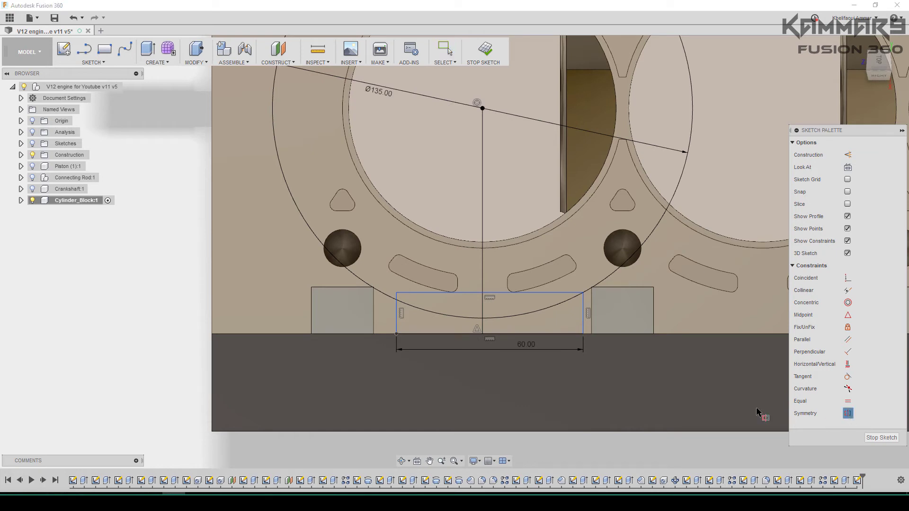
{"action": "left_click", "coordinate": [583, 323]}
{"action": "left_click", "coordinate": [396, 323]}
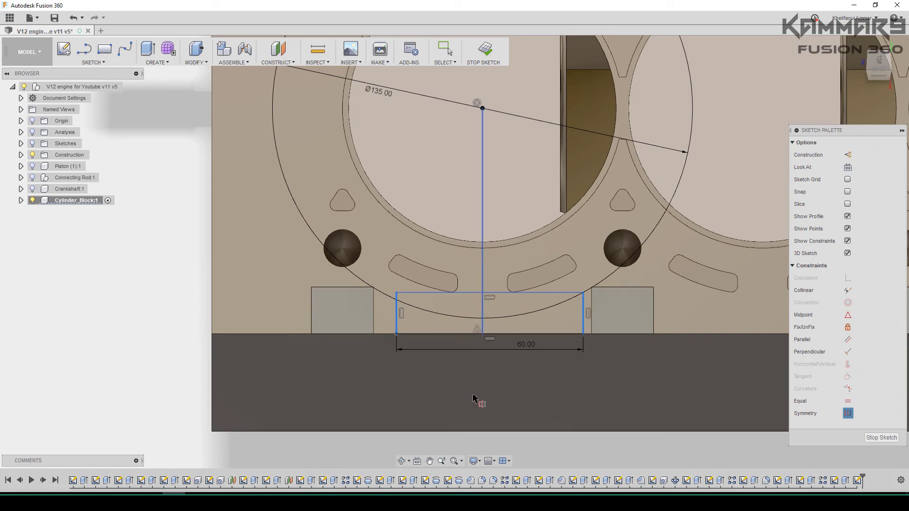
{"action": "scroll", "coordinate": [479, 378], "scroll_direction": "up", "scroll_amount": 3}
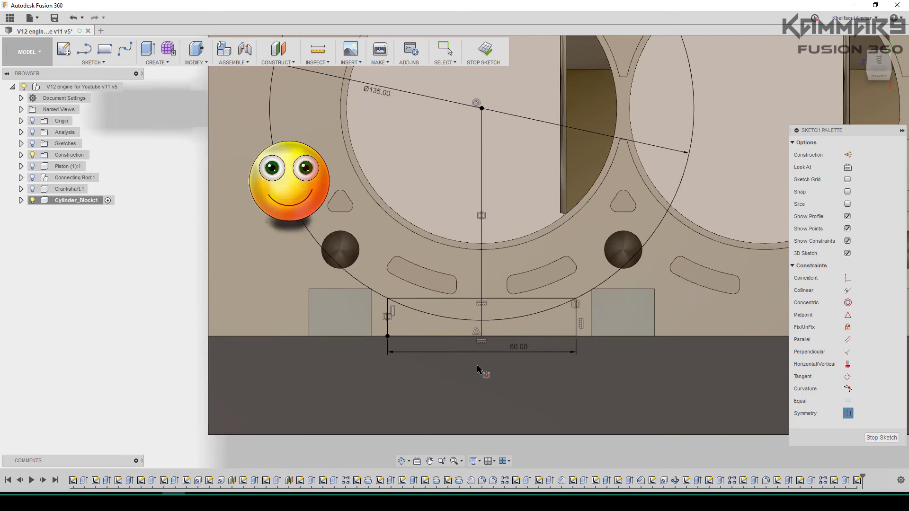
{"action": "key", "text": "Escape"}
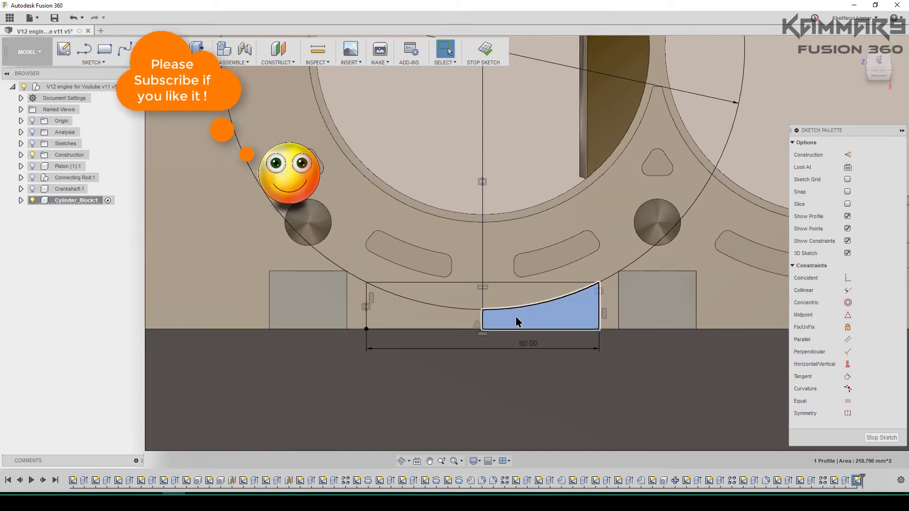
Step: Select both curved profiles between the Ø135 arc and the rectangle's bottom edge
{"action": "left_click", "coordinate": [516, 322]}
{"action": "left_click", "coordinate": [446, 172]}
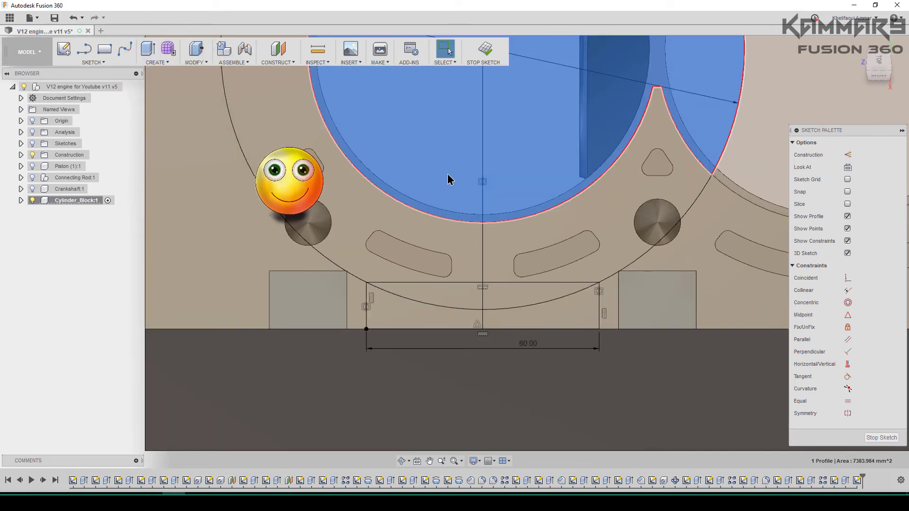
{"action": "left_click", "coordinate": [419, 320]}
{"action": "left_click", "coordinate": [532, 320], "text": "shift"}
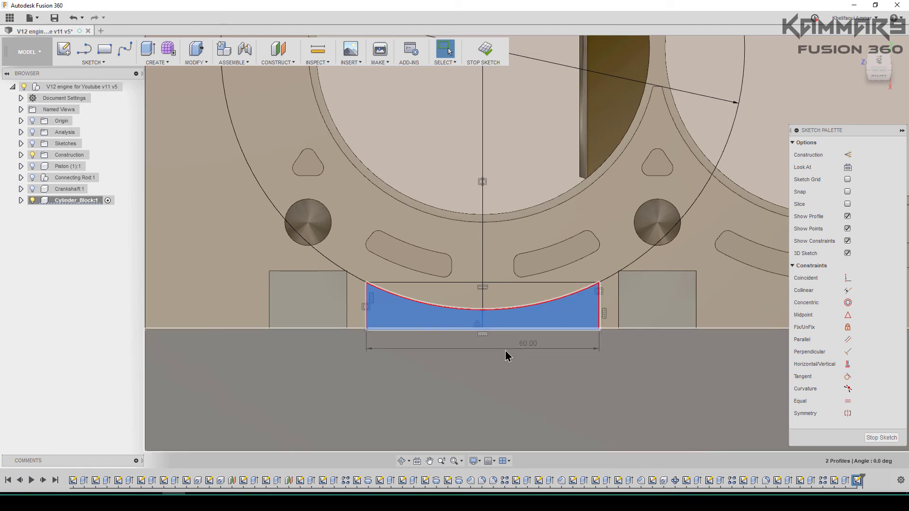
{"action": "scroll", "coordinate": [493, 386], "scroll_direction": "down", "scroll_amount": 4}
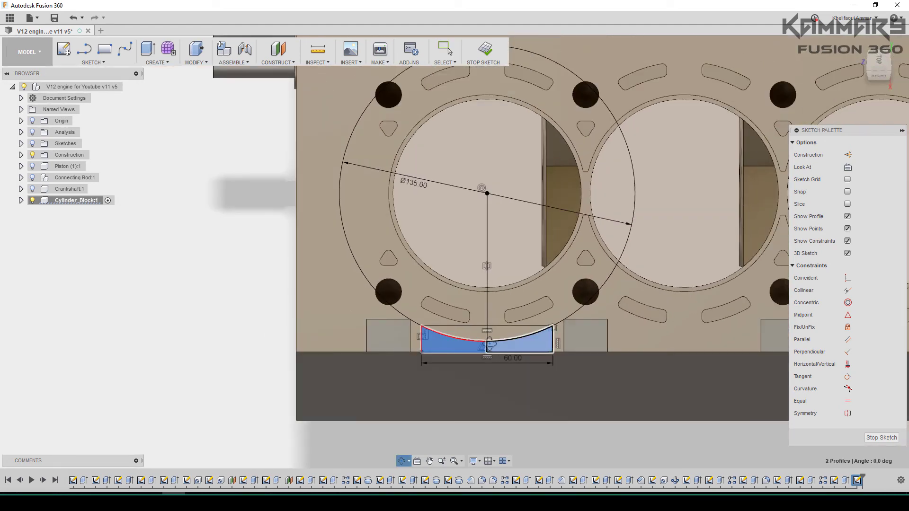
{"action": "middle_click_drag", "start_coordinate": [498, 370], "coordinate": [479, 296], "text": "shift"}
Step: Extrude the two profiles as a cut extending to the neighbouring slot's floor
{"action": "key", "text": "e"}
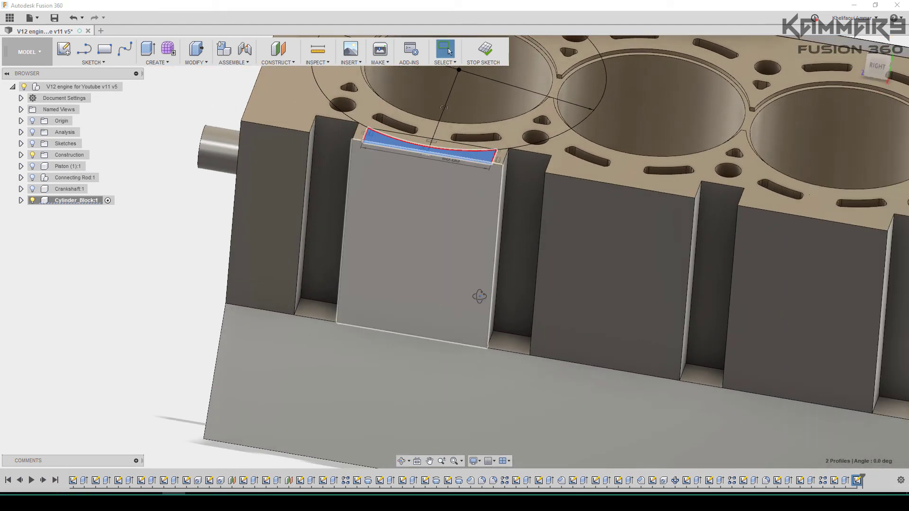
{"action": "left_click_drag", "start_coordinate": [463, 118], "coordinate": [459, 199]}
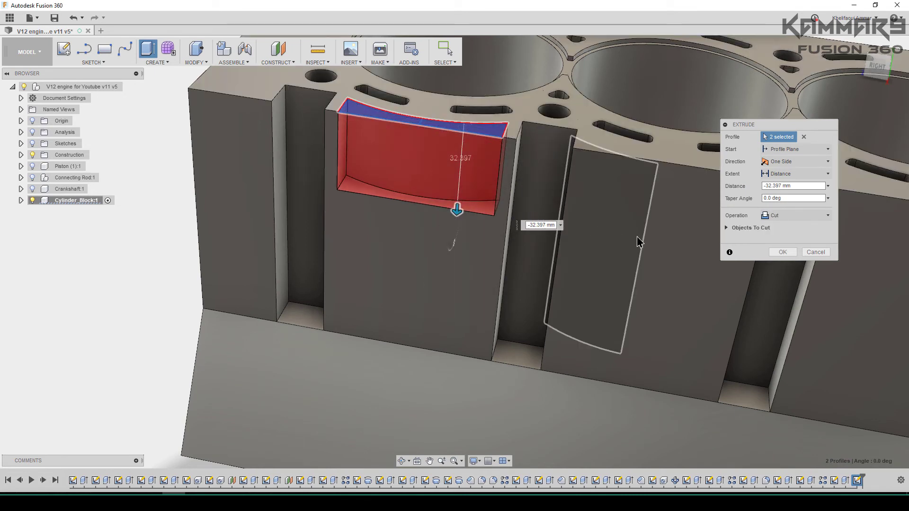
{"action": "left_click", "coordinate": [782, 174]}
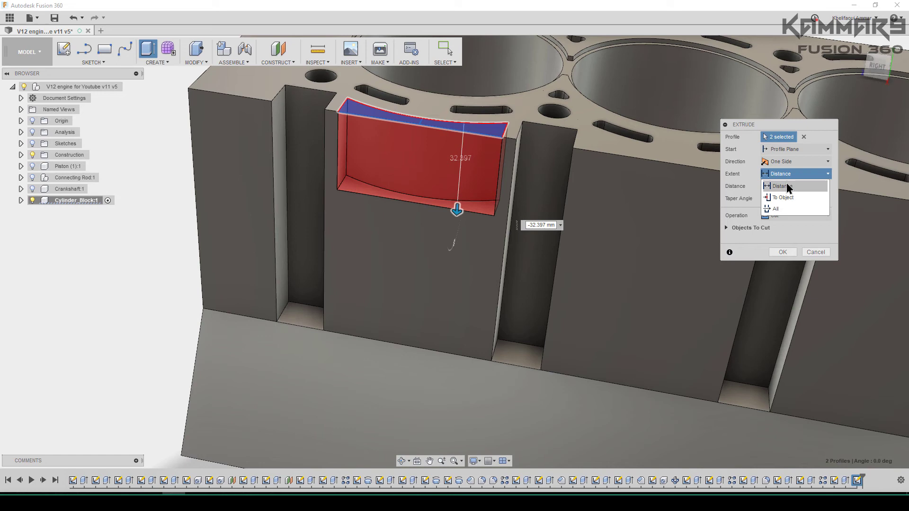
{"action": "left_click", "coordinate": [786, 198]}
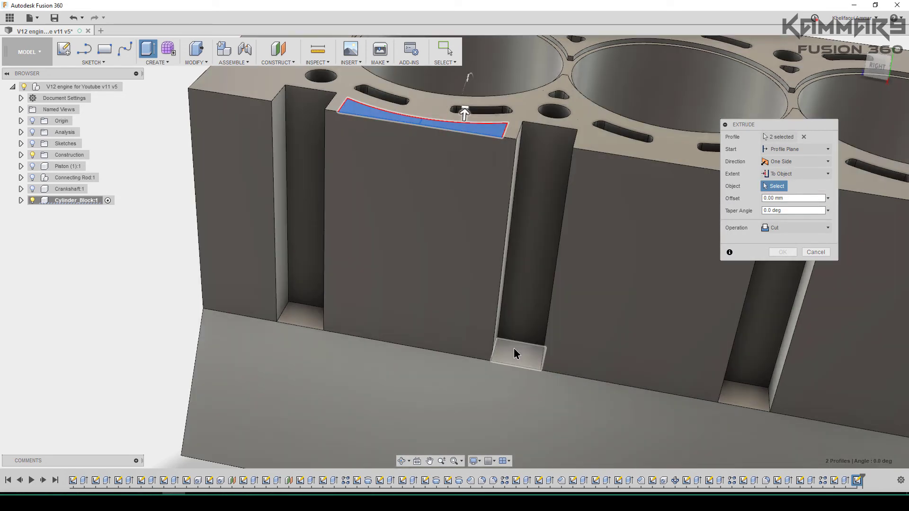
{"action": "left_click", "coordinate": [514, 353]}
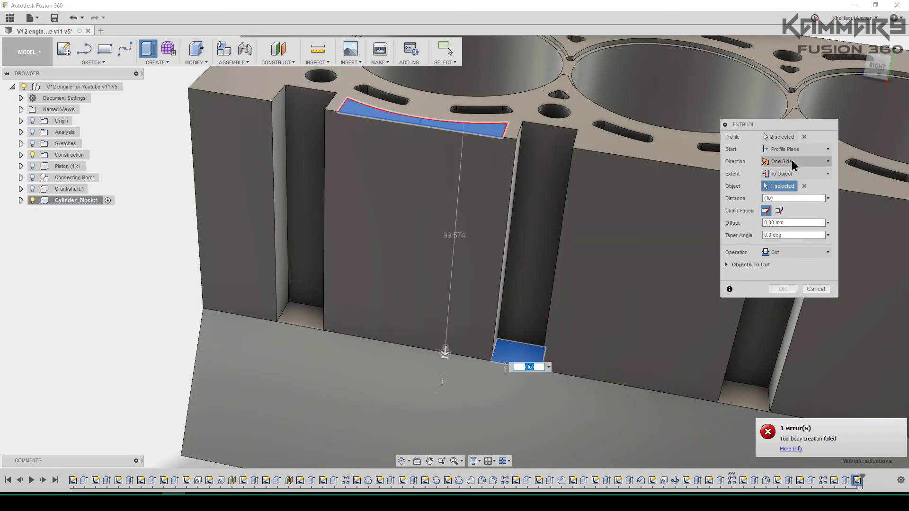
Step: Start the cut from a -5 mm offset plane with Extend Faces, and apply it
{"action": "left_click", "coordinate": [785, 150]}
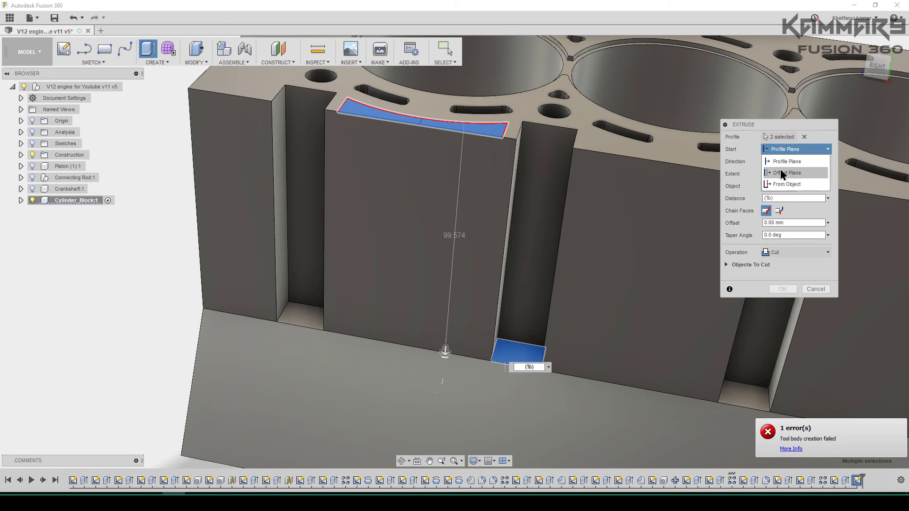
{"action": "left_click", "coordinate": [780, 172]}
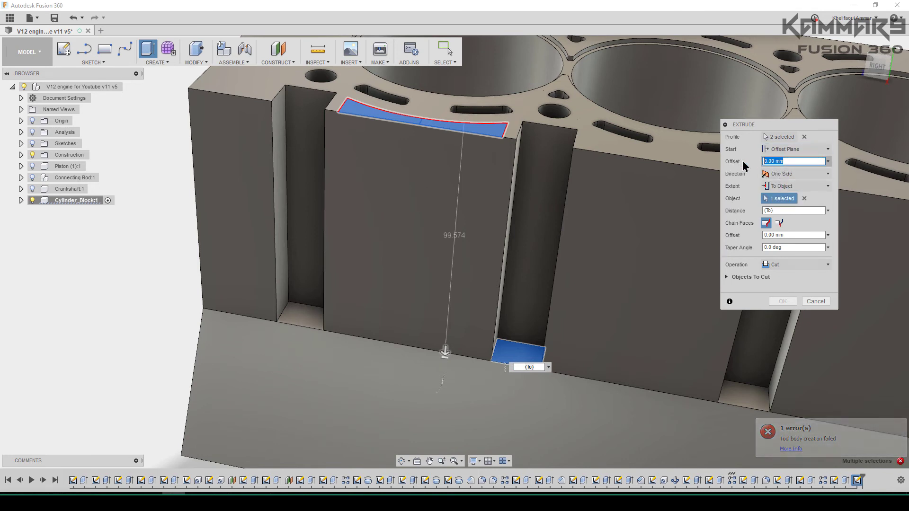
{"action": "type", "text": "-10"}
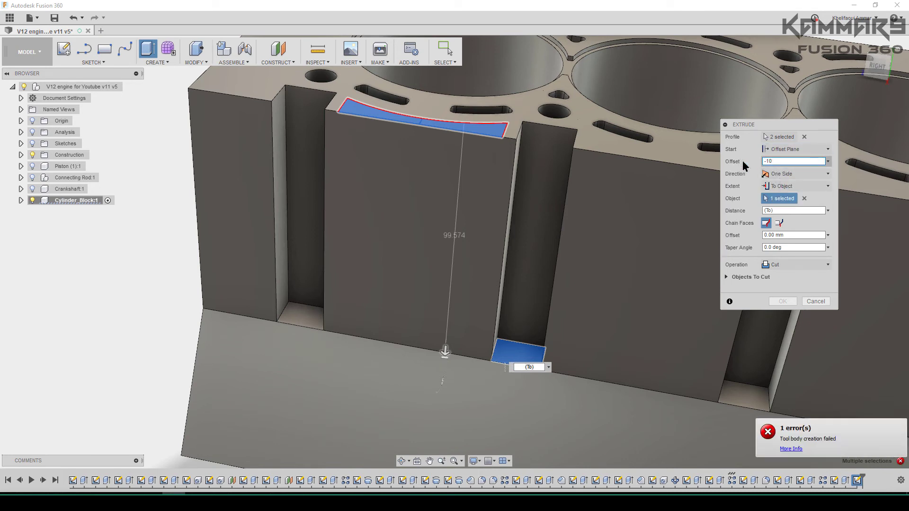
{"action": "key", "text": "BackSpace"}
{"action": "key", "text": "BackSpace"}
{"action": "type", "text": "5"}
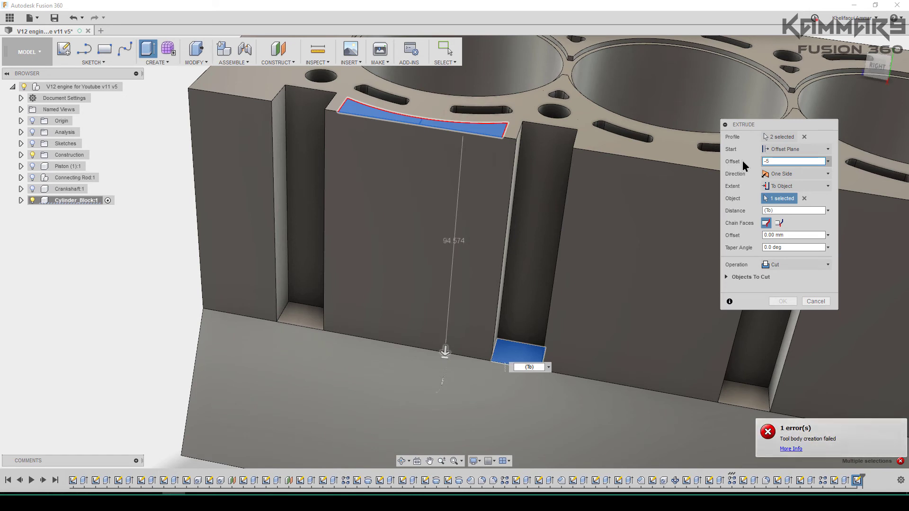
{"action": "left_click", "coordinate": [778, 223]}
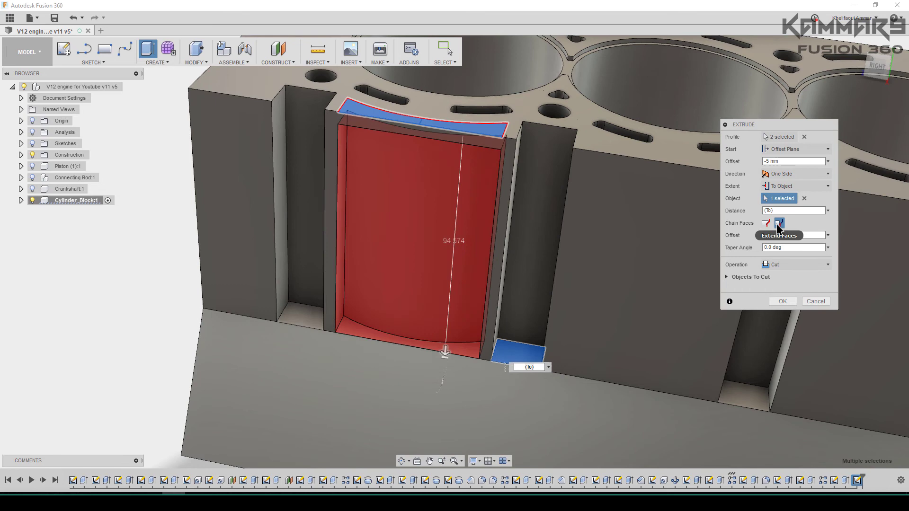
{"action": "left_click", "coordinate": [781, 302]}
{"action": "scroll", "coordinate": [368, 399], "scroll_direction": "down", "scroll_amount": 5}
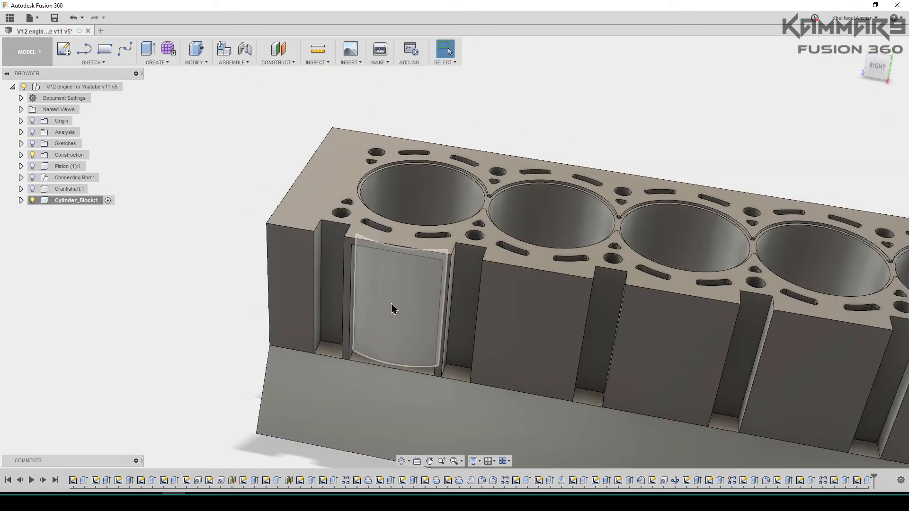
{"action": "mouse_move", "coordinate": [390, 309]}
{"action": "middle_mouse_down", "text": "shift"}
{"action": "mouse_move", "coordinate": [392, 274]}
{"action": "mouse_move", "coordinate": [419, 301]}
{"action": "mouse_move", "coordinate": [450, 297]}
{"action": "mouse_move", "coordinate": [442, 296]}
{"action": "middle_mouse_up", "text": "shift"}
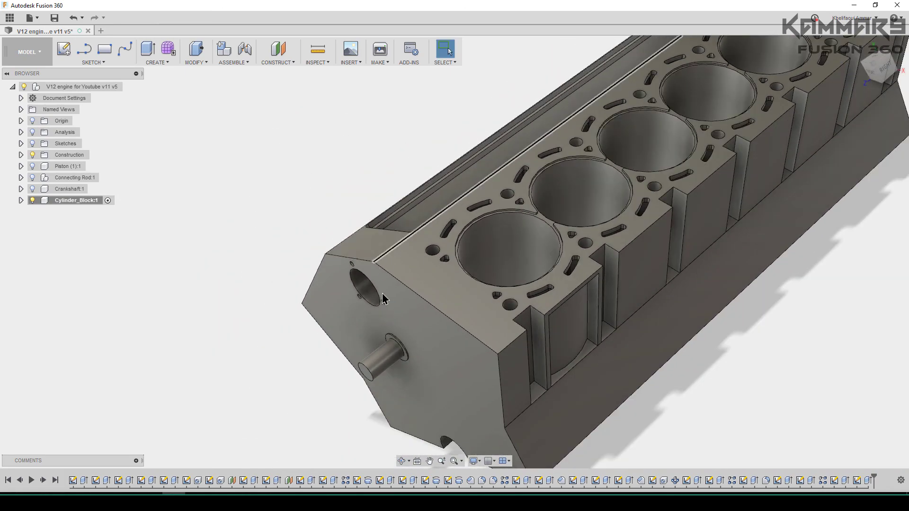
{"action": "middle_click_drag", "start_coordinate": [382, 298], "coordinate": [529, 167], "text": "shift"}
{"action": "key", "text": "Escape"}
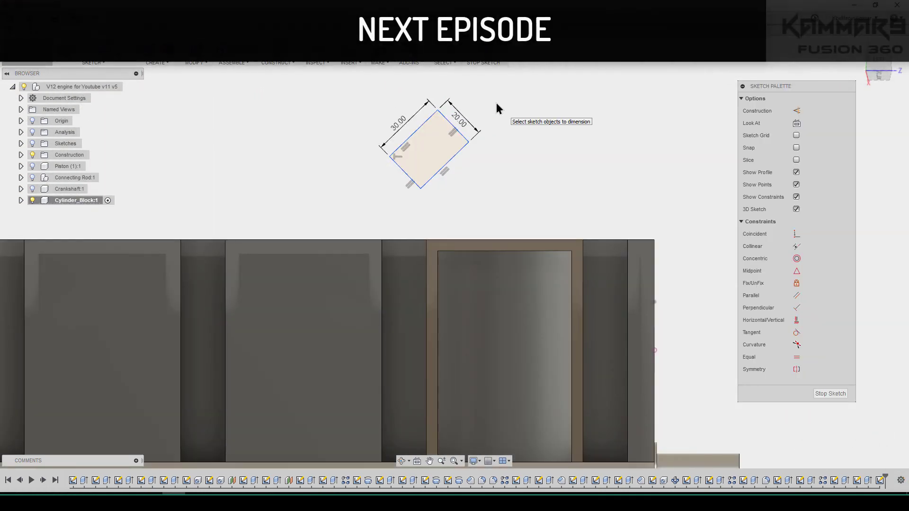
Step: Dimension the rectangle to 15 mm width and 45° from the block's top edge
{"action": "type", "text": "15"}
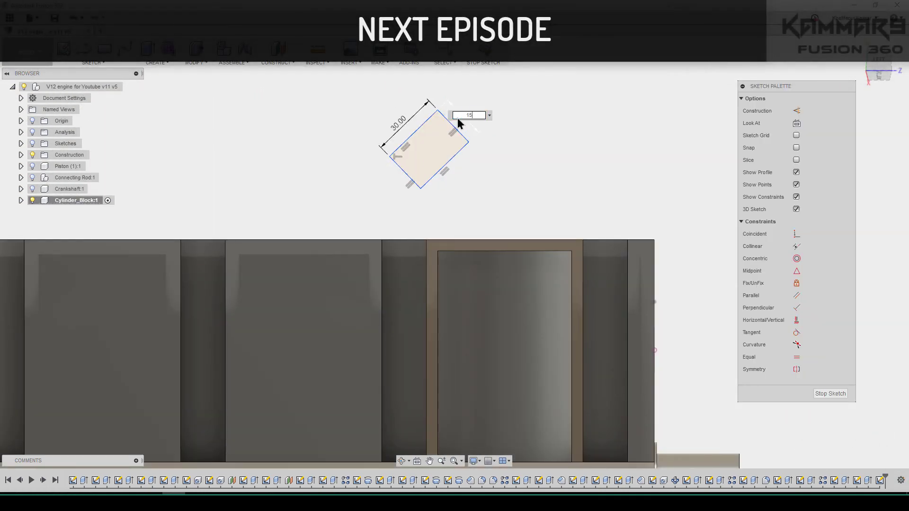
{"action": "key", "text": "Return"}
{"action": "left_click", "coordinate": [433, 164]}
{"action": "left_click", "coordinate": [424, 239]}
{"action": "left_click", "coordinate": [456, 202]}
{"action": "key", "text": "Return"}
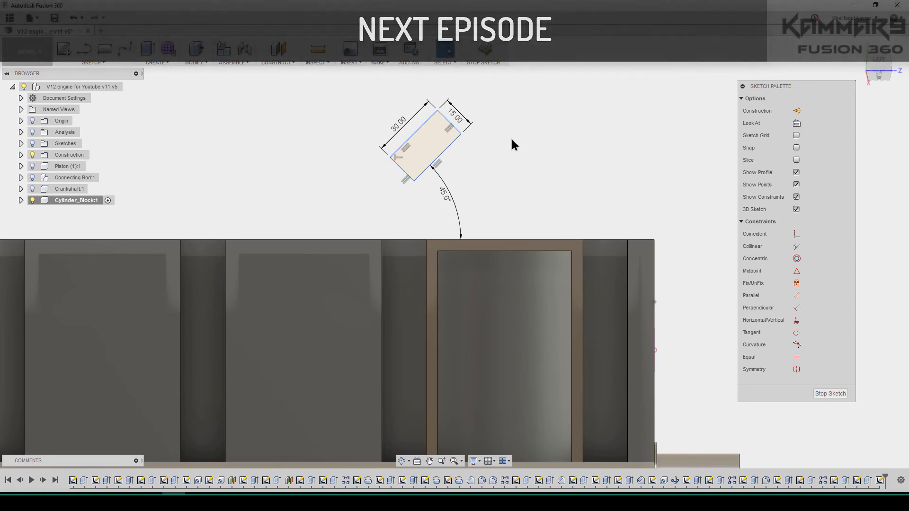
{"action": "left_click", "coordinate": [484, 158]}
{"action": "scroll", "coordinate": [536, 166], "scroll_direction": "down", "scroll_amount": 2}
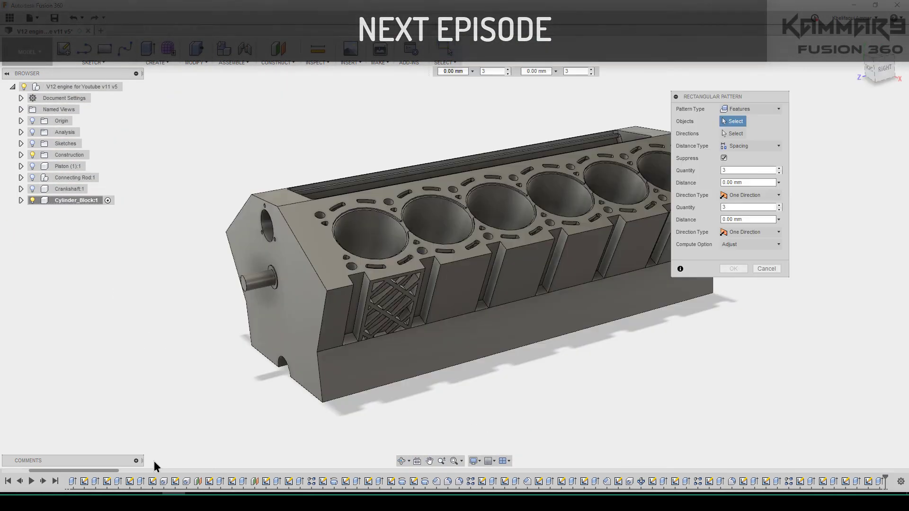
Step: Pattern the lattice features along the block edge at 90 mm spacing, quantity 6
{"action": "left_click", "coordinate": [743, 482]}
{"action": "left_click", "coordinate": [720, 481], "text": "ctrl"}
{"action": "left_click", "coordinate": [697, 481], "text": "ctrl"}
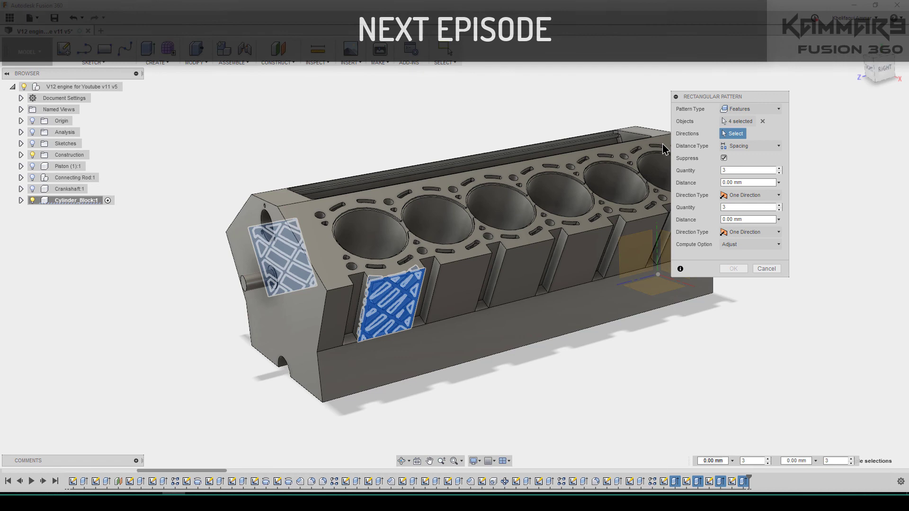
{"action": "left_click", "coordinate": [419, 263]}
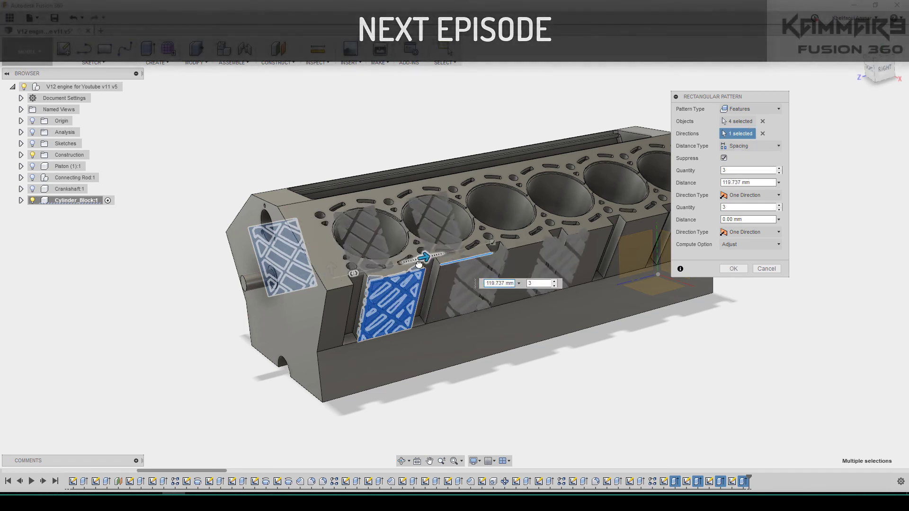
{"action": "type", "text": "90"}
{"action": "key", "text": "Tab"}
{"action": "scroll", "coordinate": [623, 407], "scroll_direction": "up", "scroll_amount": 3}
{"action": "type", "text": "6"}
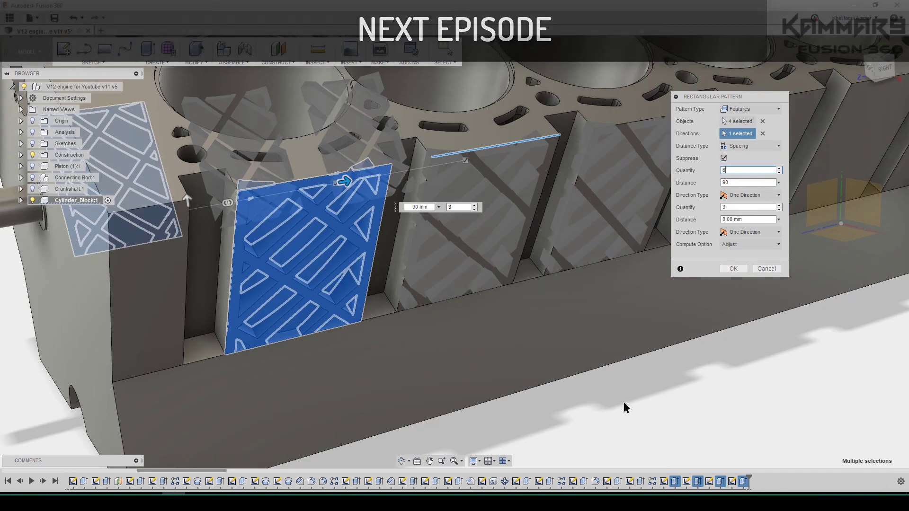